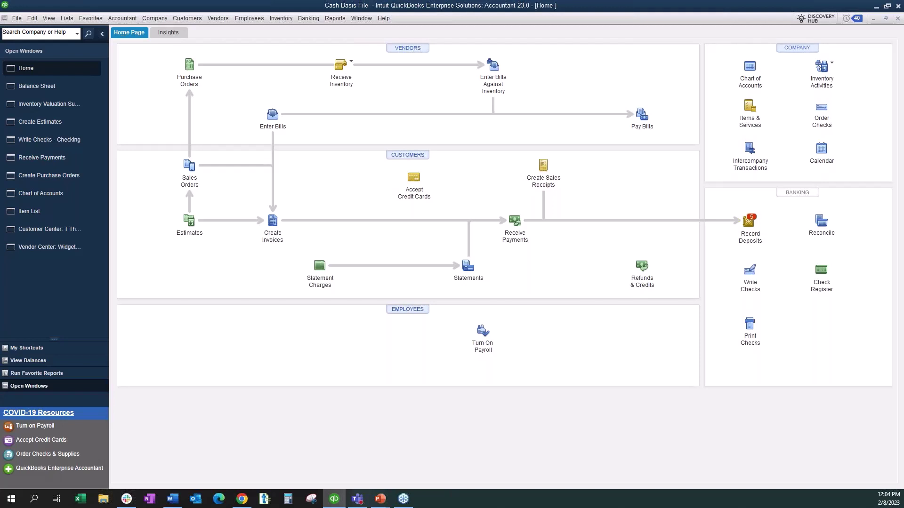
Open the estimate form and choose the last customer in the list as the quote's customer.
click(44, 125)
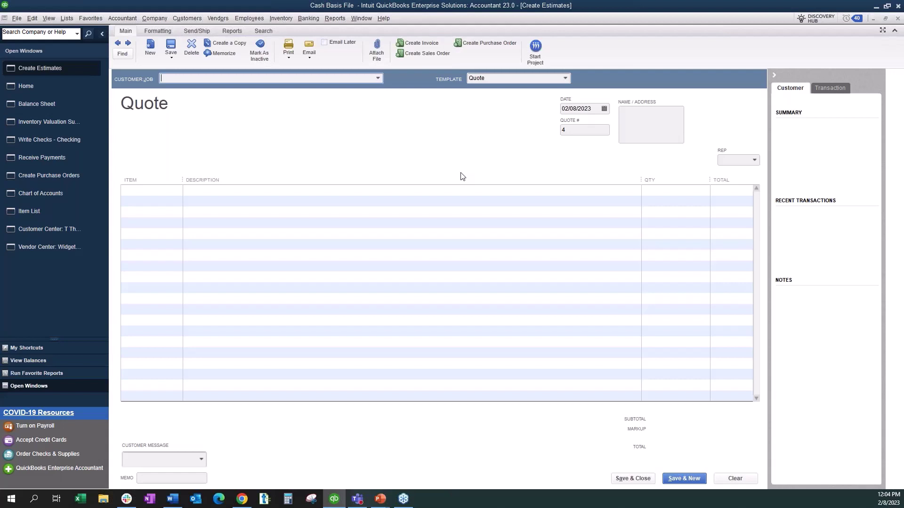
click(378, 79)
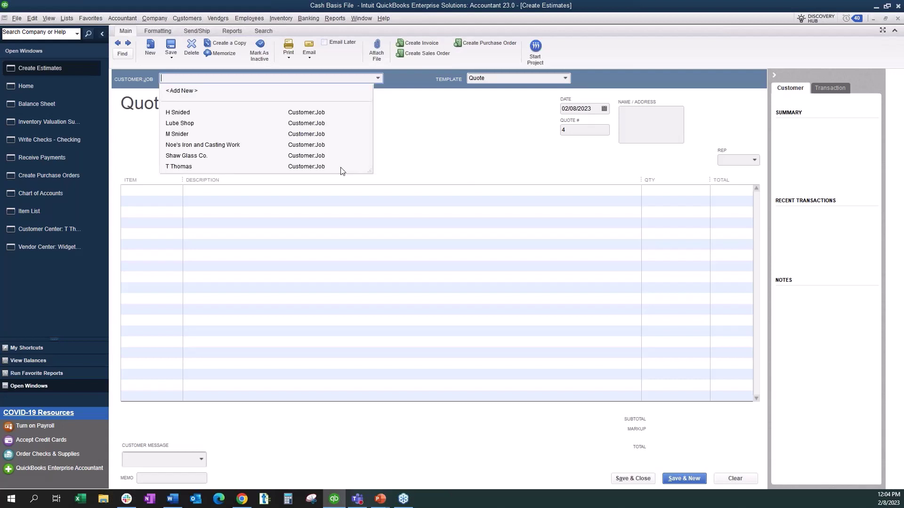
click(179, 166)
click(155, 190)
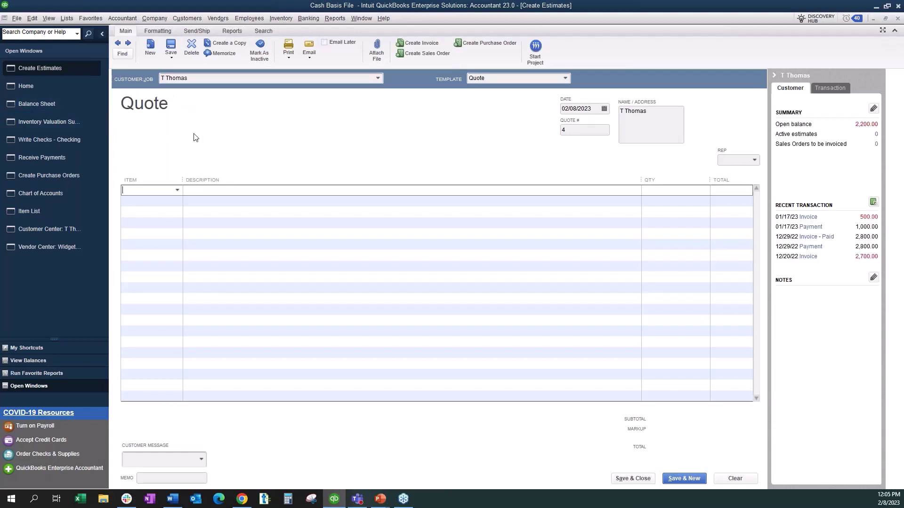
click(568, 75)
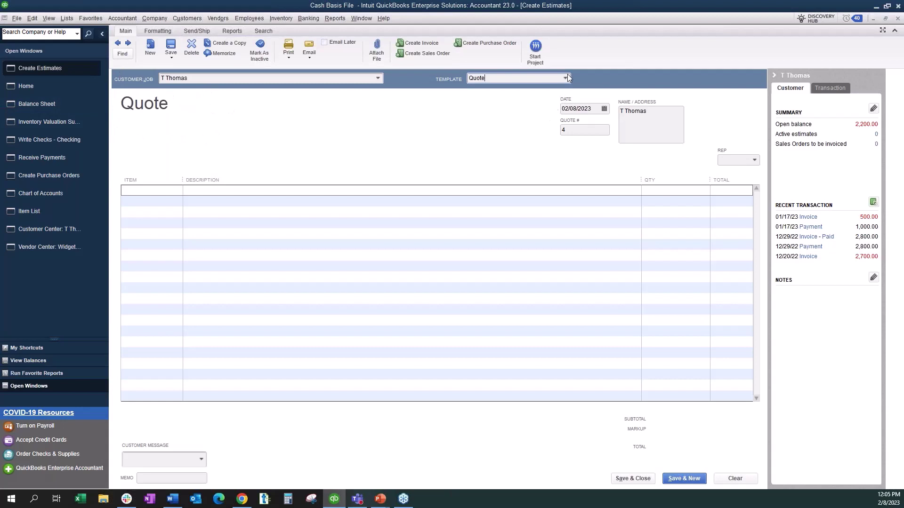
Add Widget 5 and Widget 6 as the first two line items of the quote.
click(176, 192)
click(180, 192)
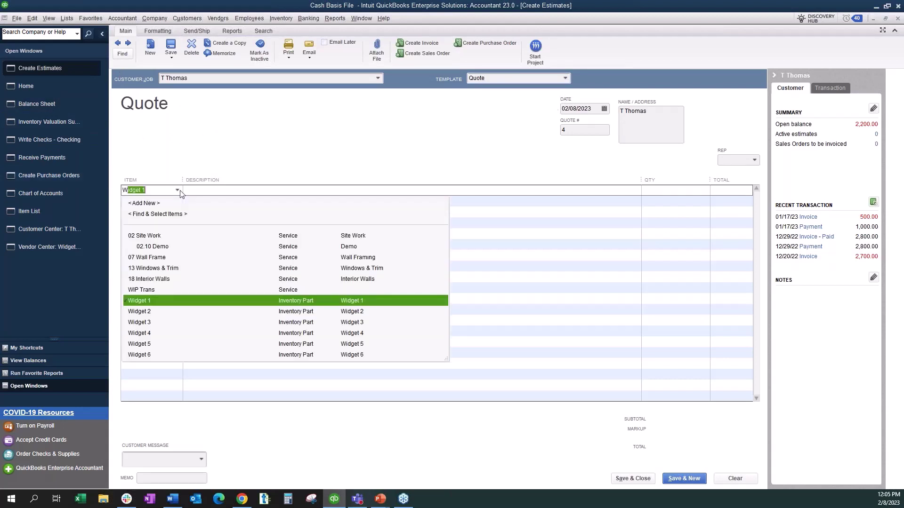
scroll(163, 292, down, 2)
click(149, 298)
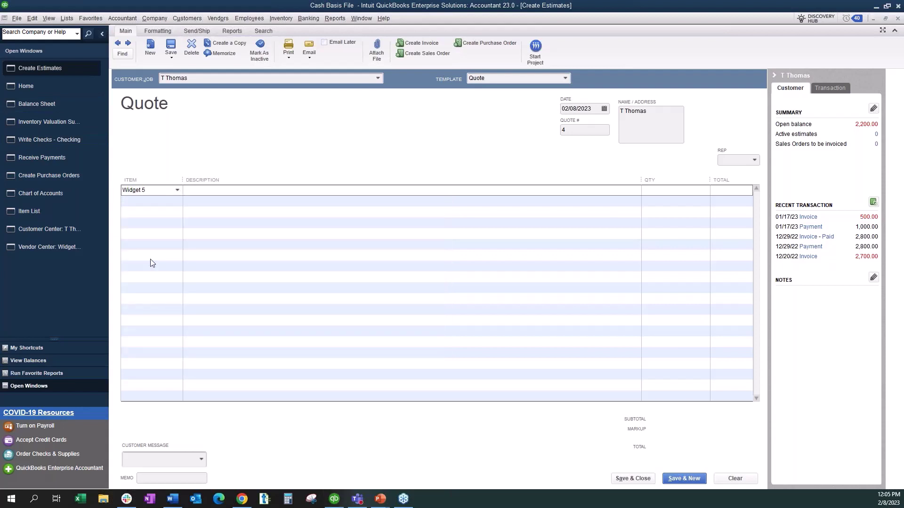
click(147, 201)
text(Widget 1)
scroll(168, 280, down, 1)
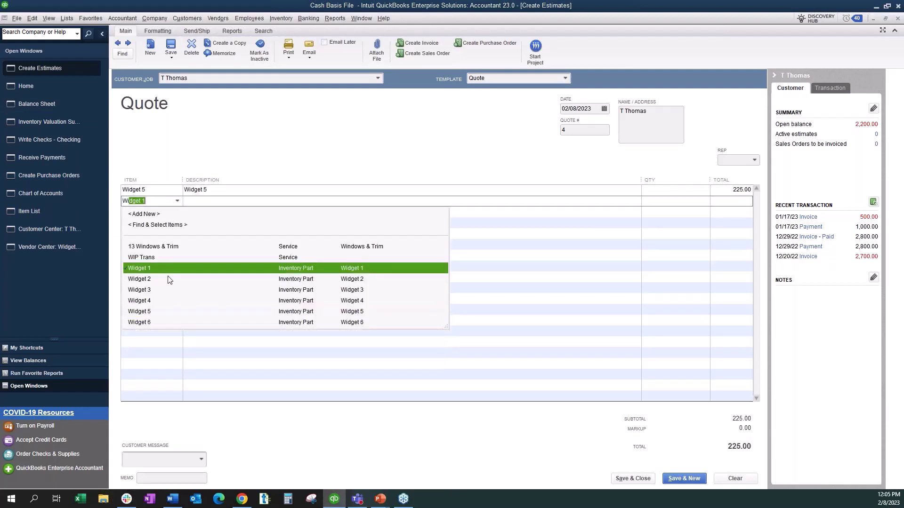
click(145, 322)
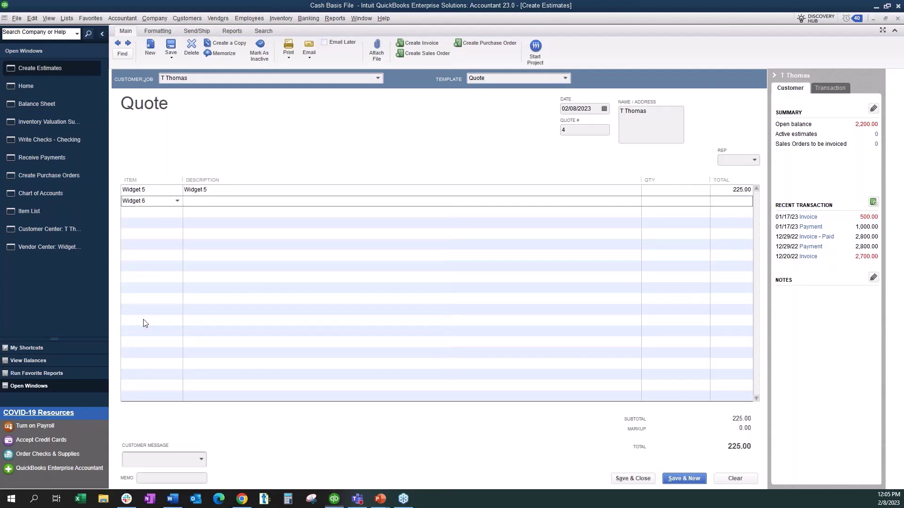
Set the quantities to 100 for Widget 5 and 50 for Widget 6.
click(673, 190)
text(100)
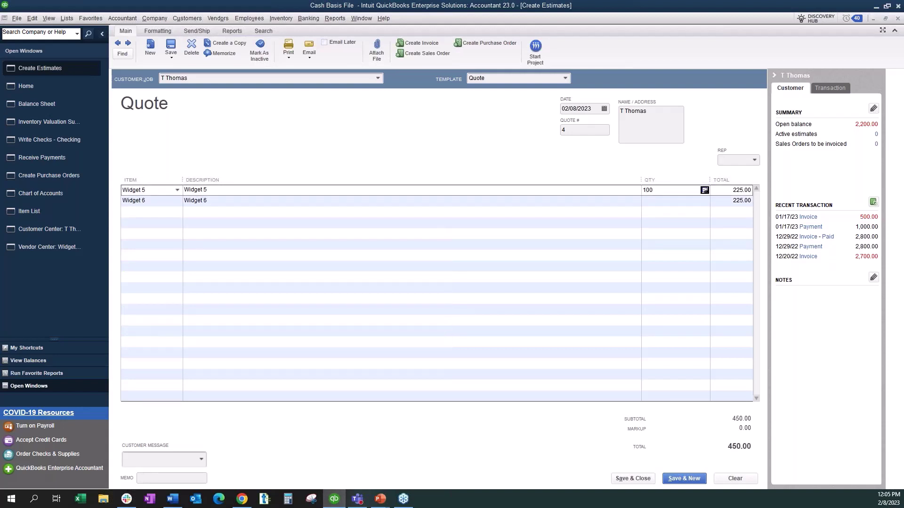
click(673, 200)
text(50)
key(Tab)
key(Tab)
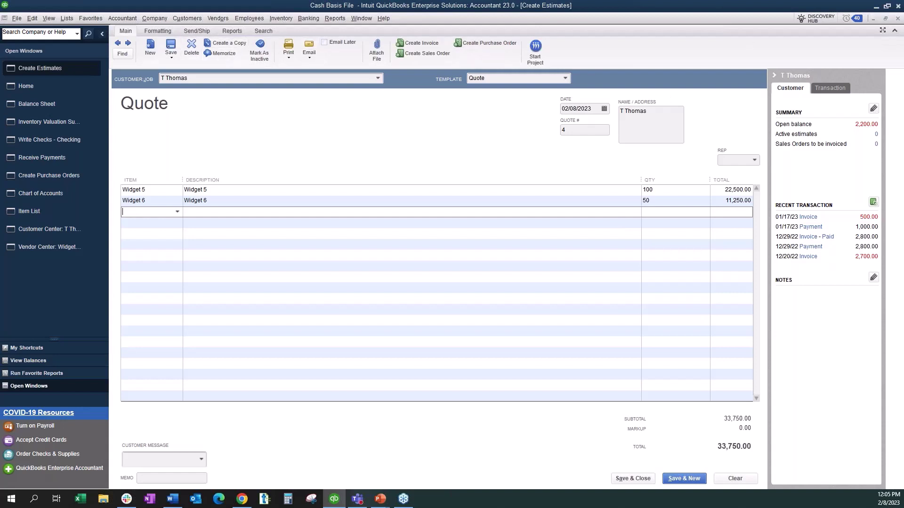
Leave one blank line below the items, enter the description "Customer is required to pay 50% up front on order", and save the quote.
key(alt+Tab)
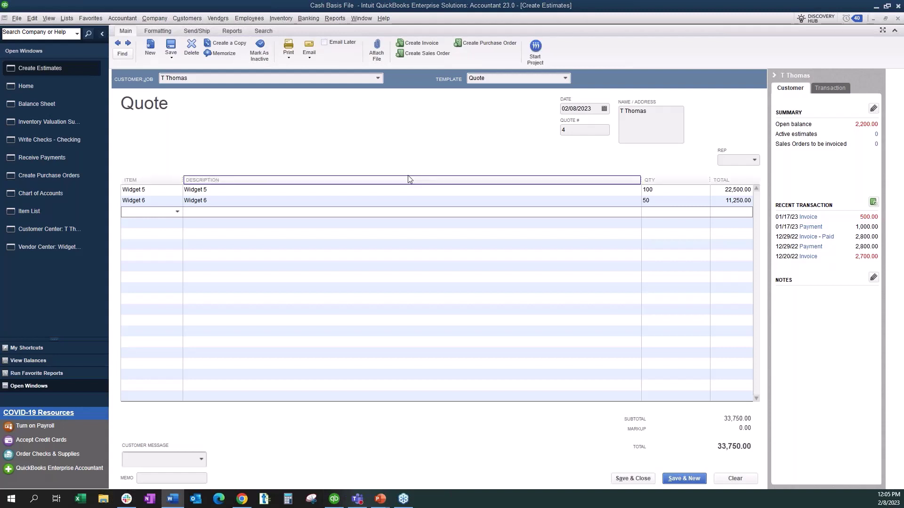
click(308, 225)
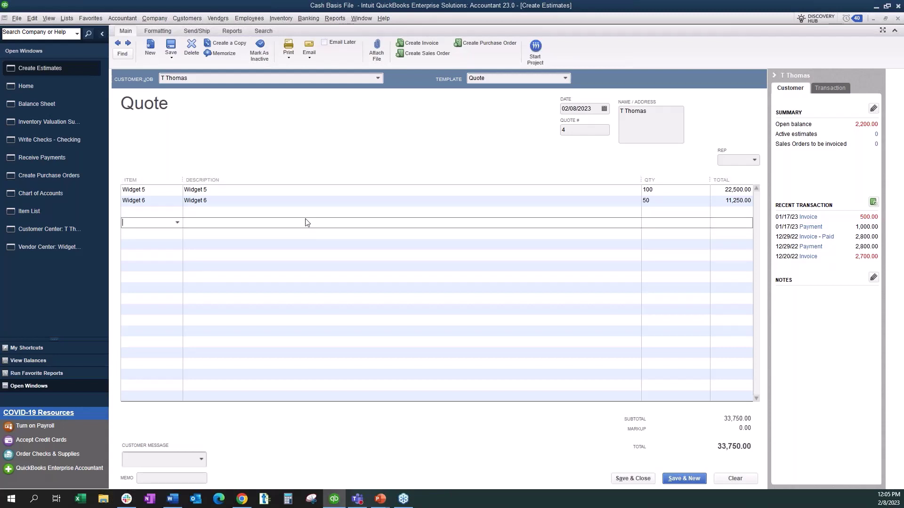
text(Customer is required to pay 50% up front on order)
key(Tab)
key(Tab)
key(Tab)
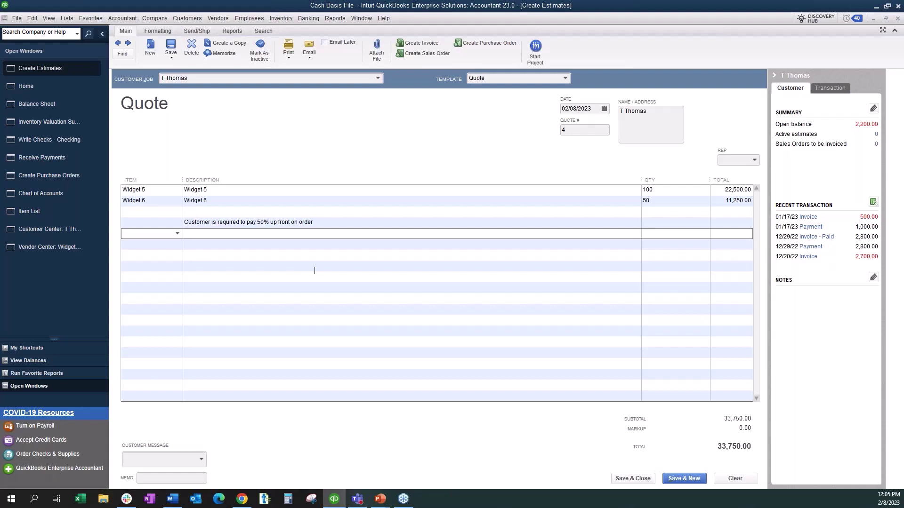
click(171, 46)
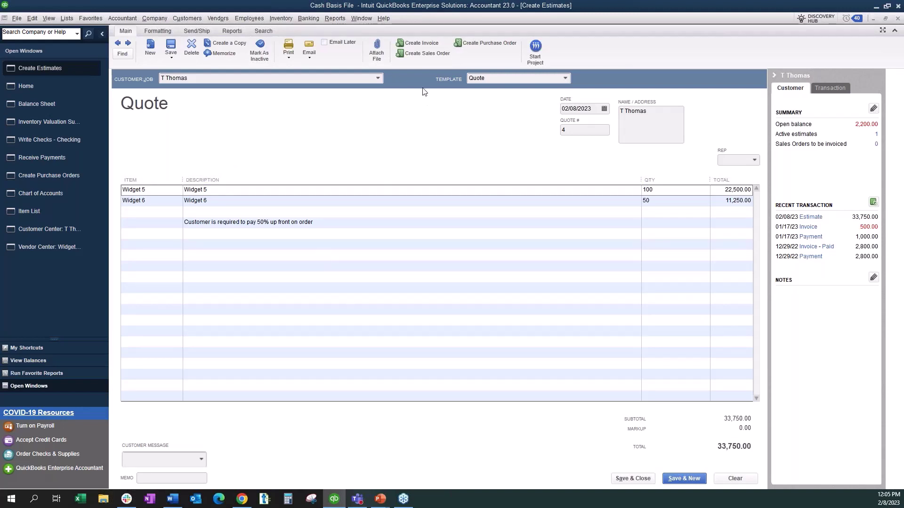
Create a progress invoice for 50% of the entire estimate, accepting the insufficient-quantity warnings, and save it.
click(427, 44)
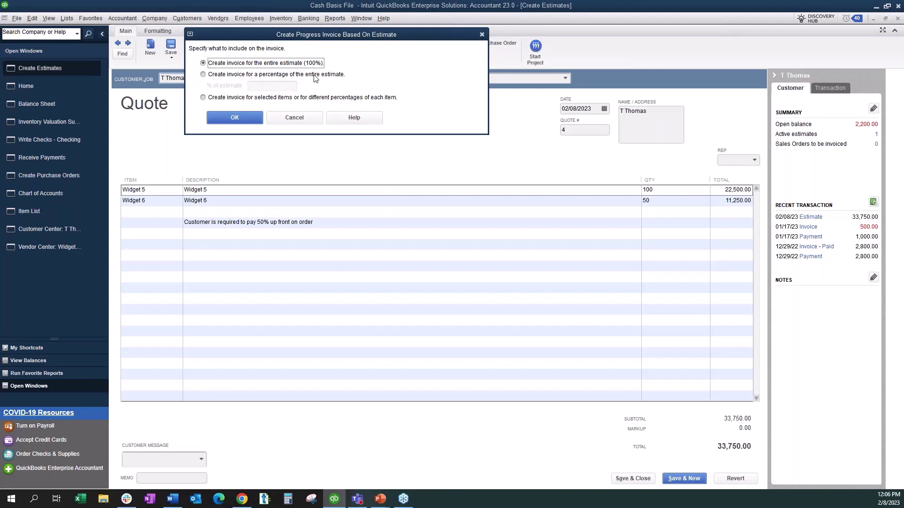
click(203, 74)
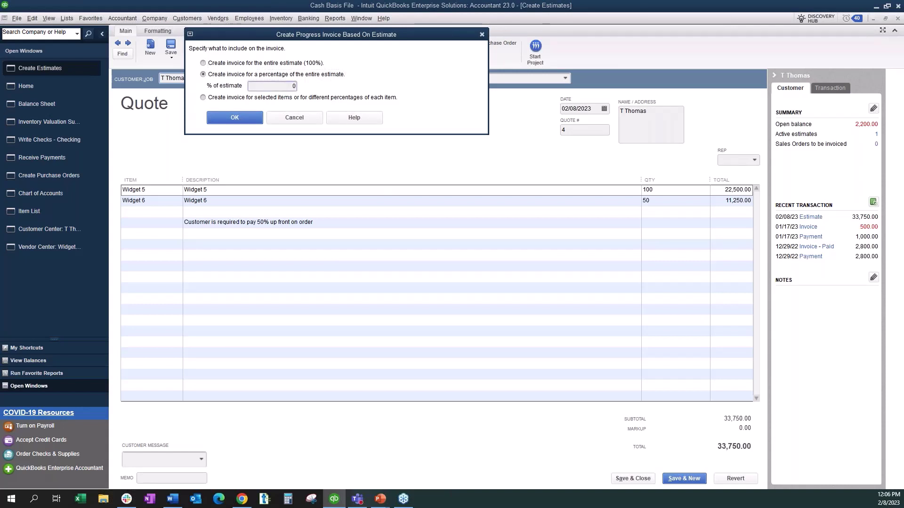
key(BackSpace)
text(50)
click(232, 118)
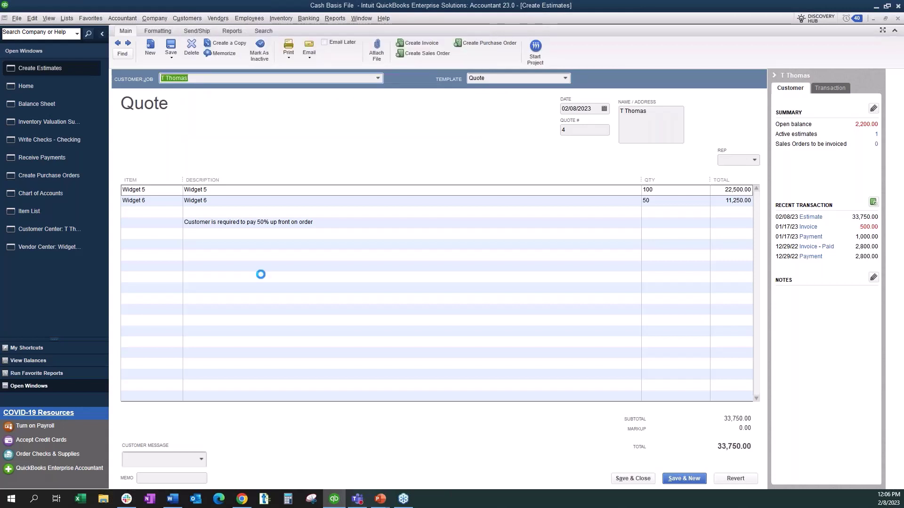
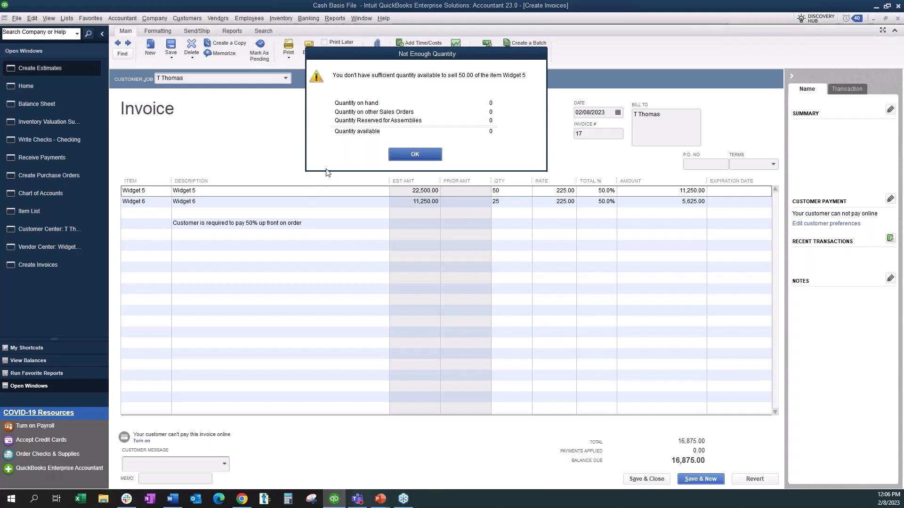
click(404, 152)
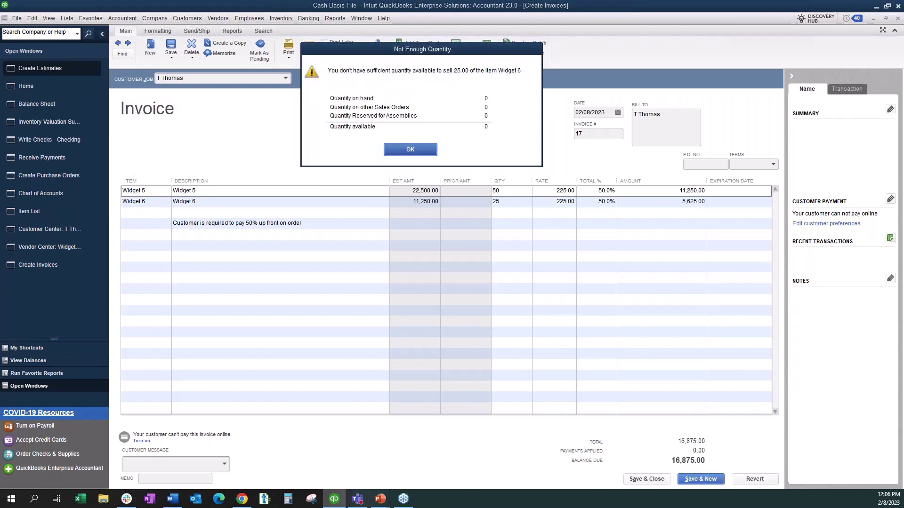
click(429, 150)
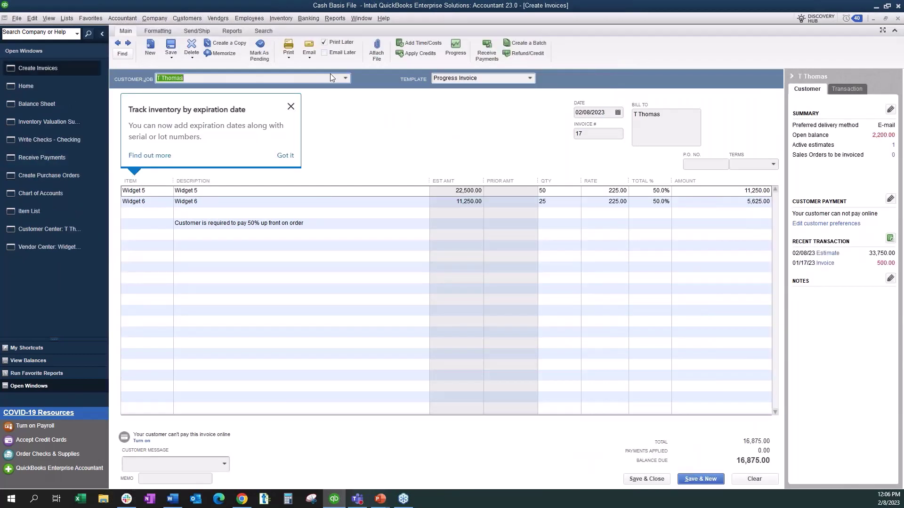
click(291, 107)
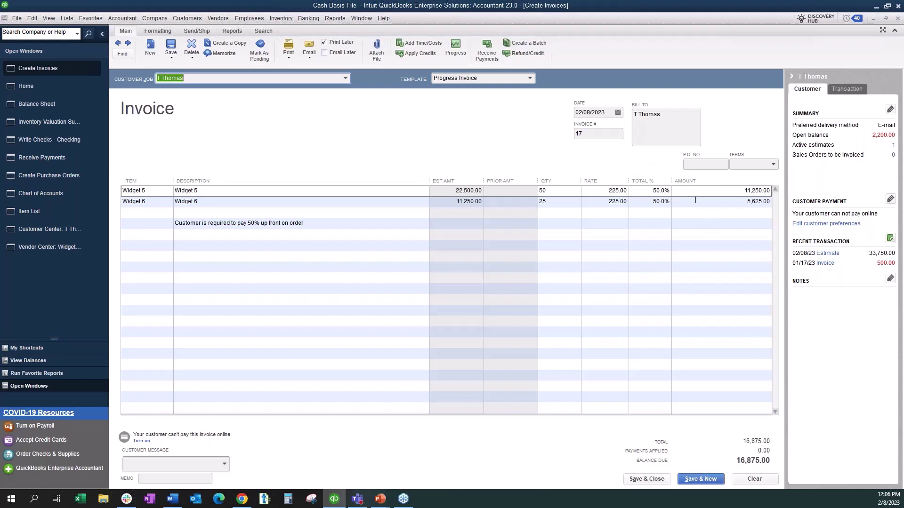
click(170, 45)
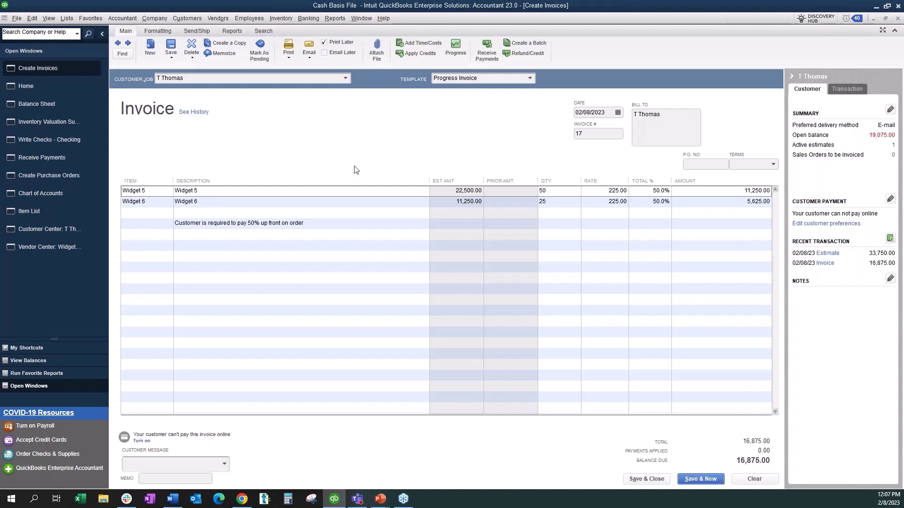
Check the Inventory Valuation Summary, and delete the progress invoice created from the estimate.
click(71, 123)
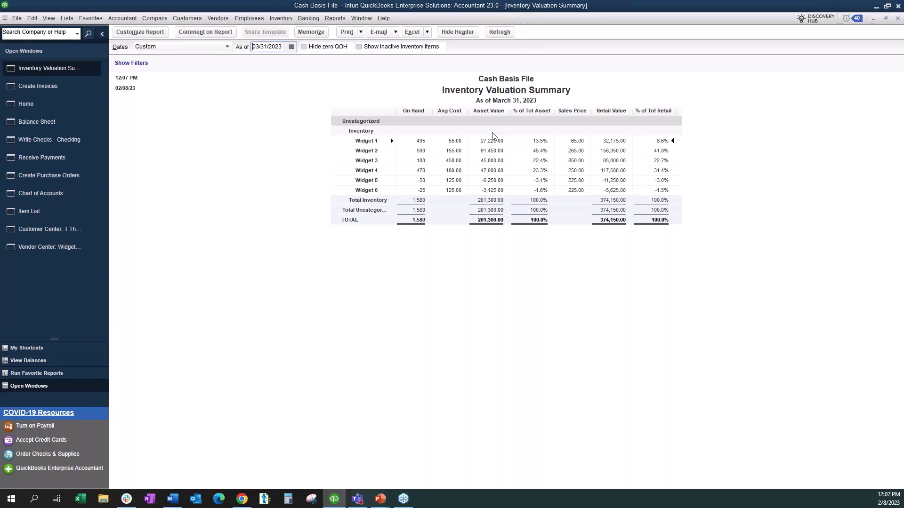
click(43, 91)
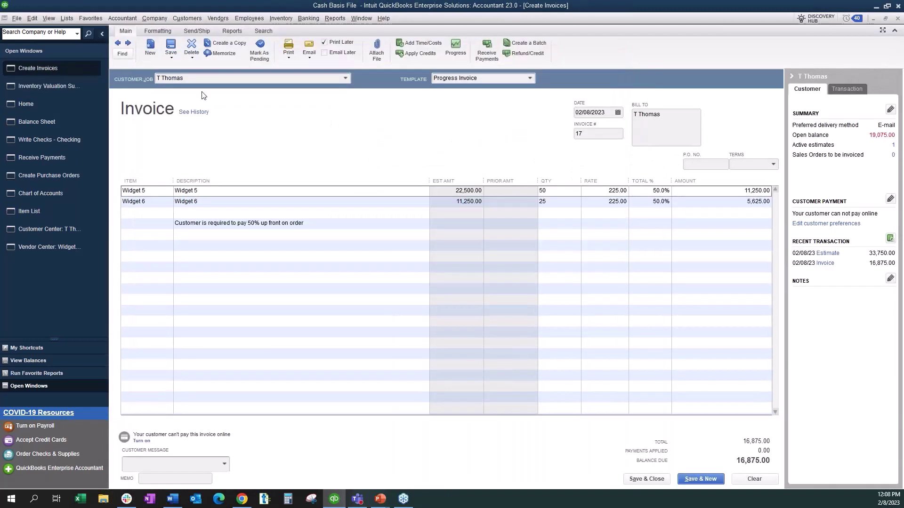
click(192, 45)
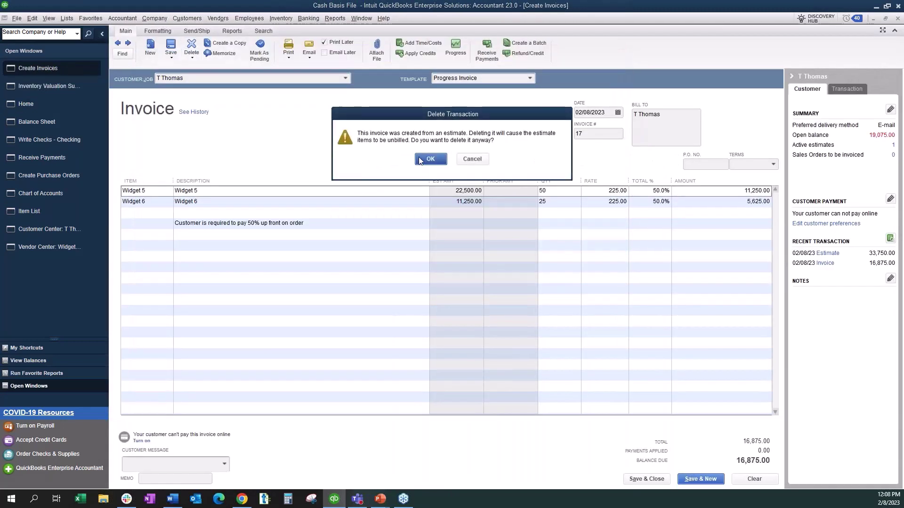
key(Return)
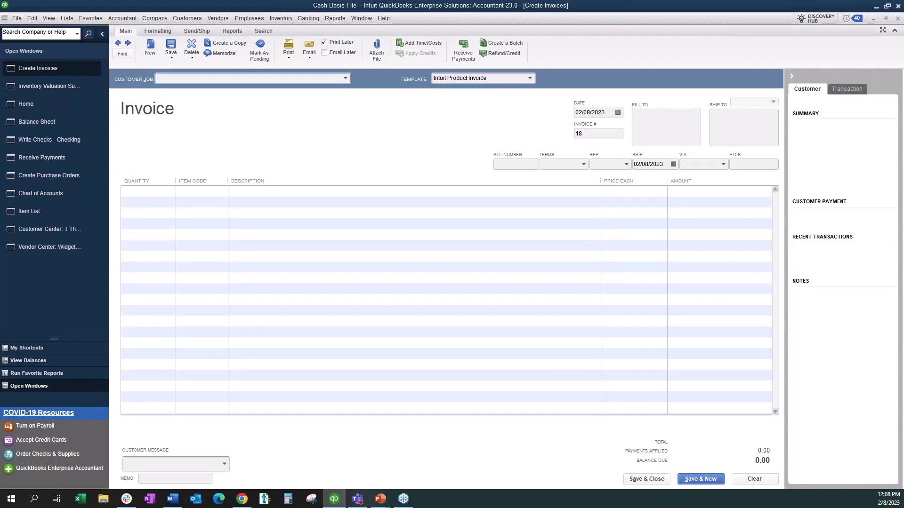
Reopen the saved quote dated 02/08/2023 from the customer's transactions in the Customer Center.
click(187, 19)
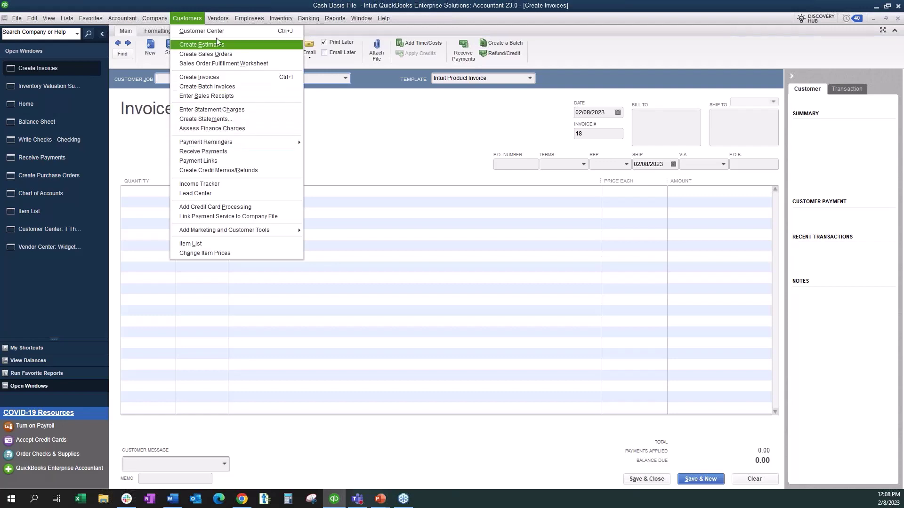
click(202, 31)
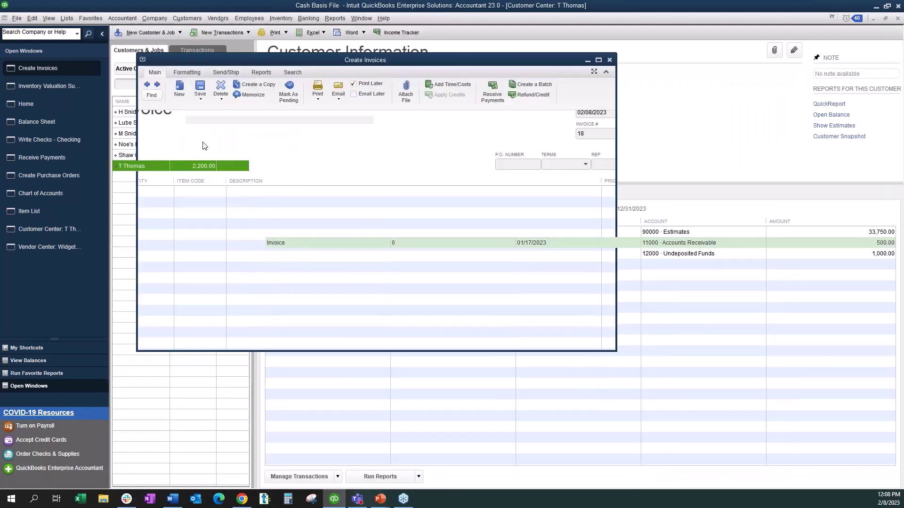
click(318, 232)
double_click(319, 232)
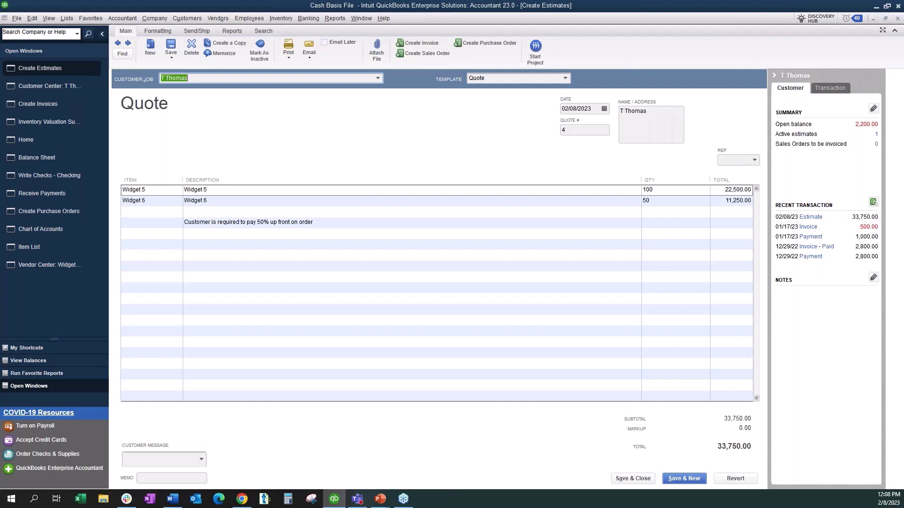
Start a received payment from the quote's customer and set the payment amount to 2,812.50.
click(194, 18)
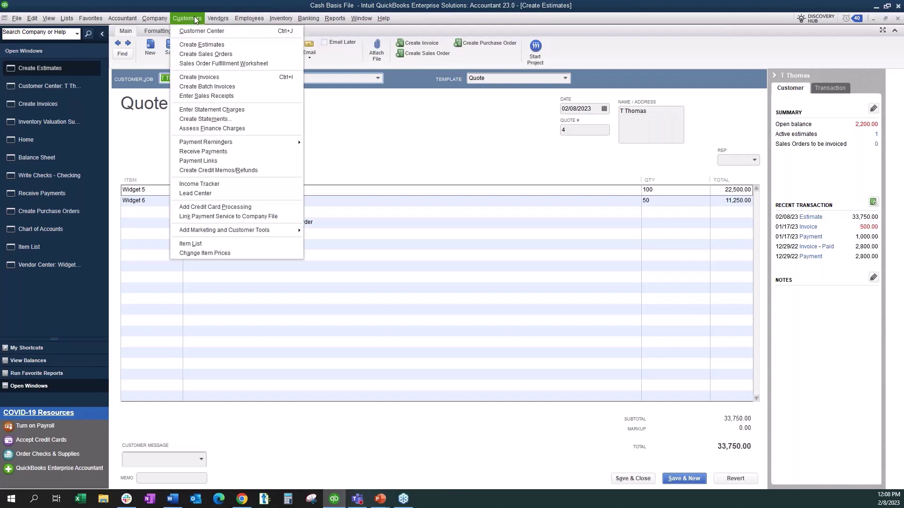
click(224, 151)
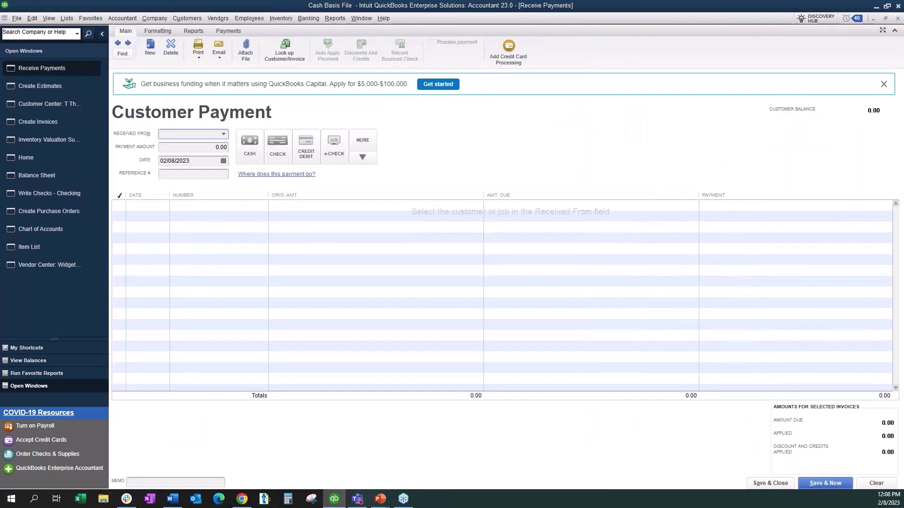
click(223, 134)
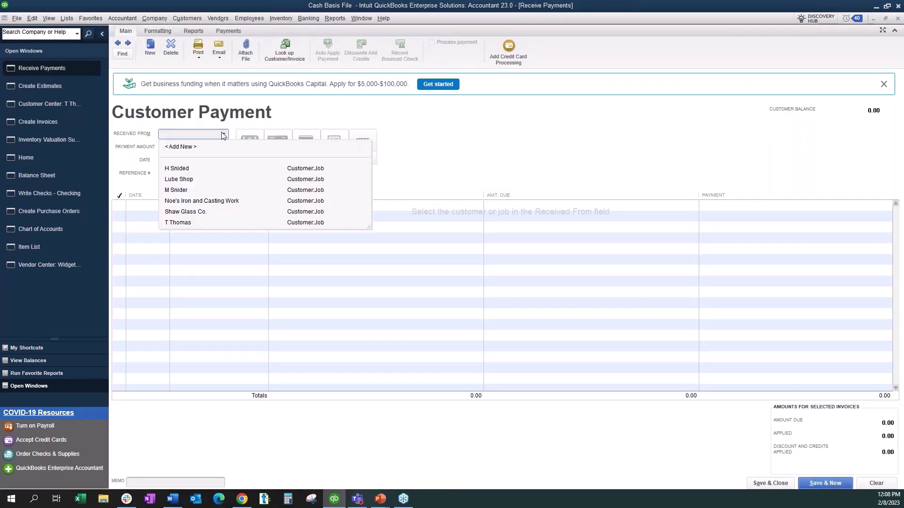
click(184, 223)
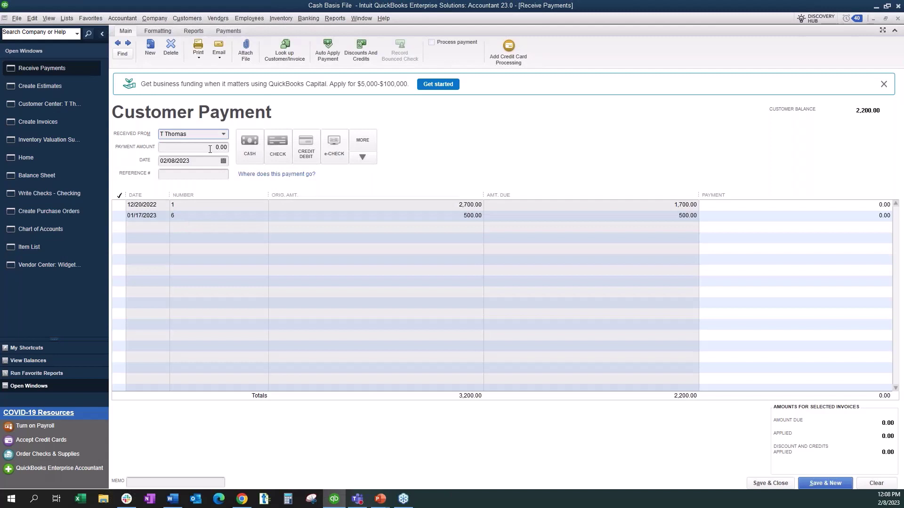
text(2812.50)
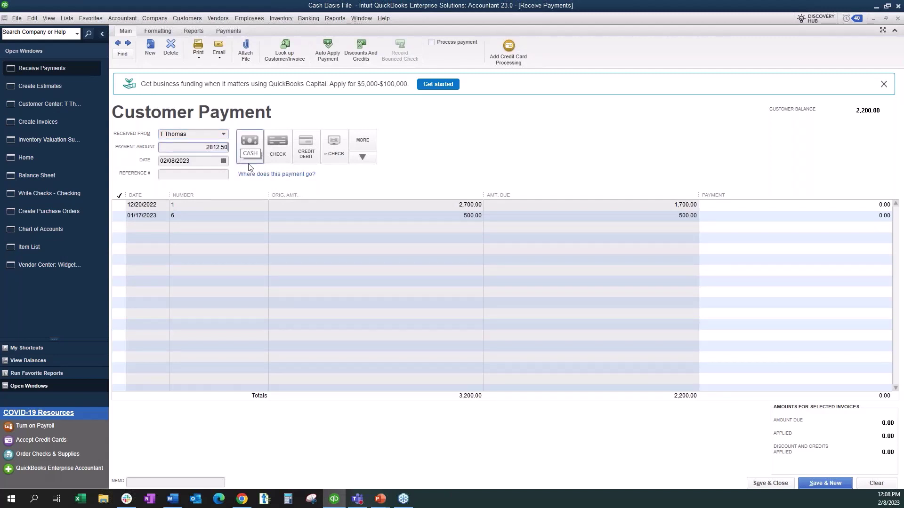
key(Tab)
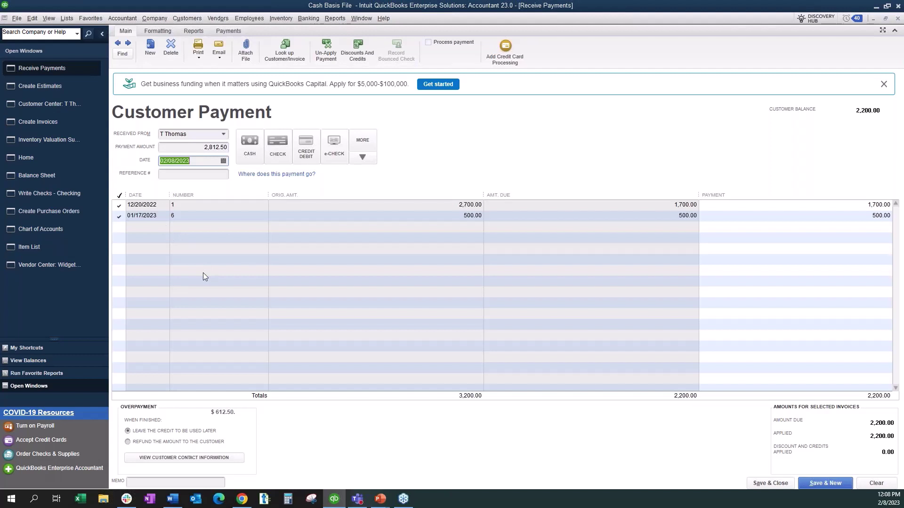
Unapply the 2,812.50 payment from both open invoices and save it as a credit on the customer's account.
click(119, 206)
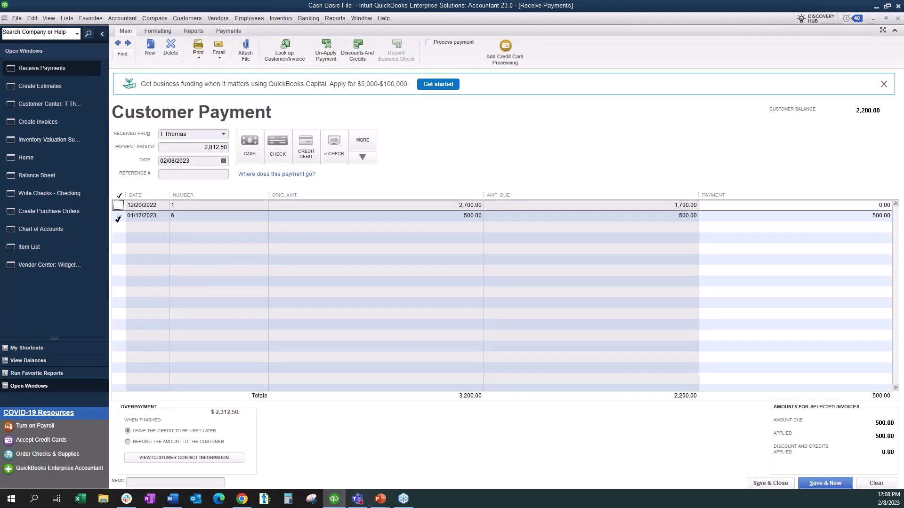
click(119, 216)
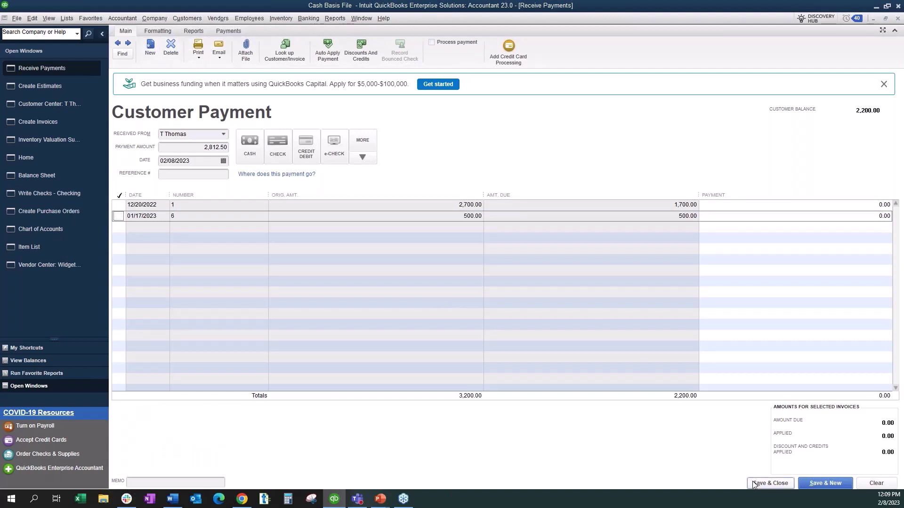
click(774, 486)
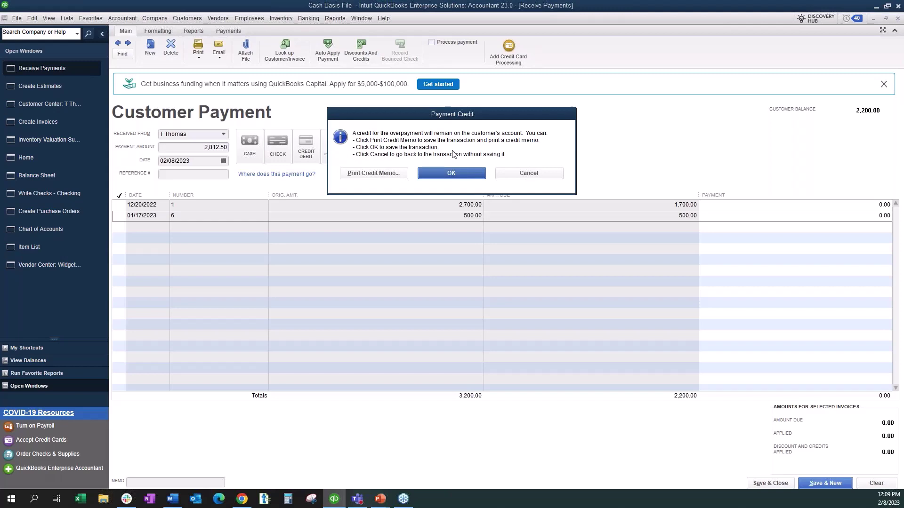
click(451, 173)
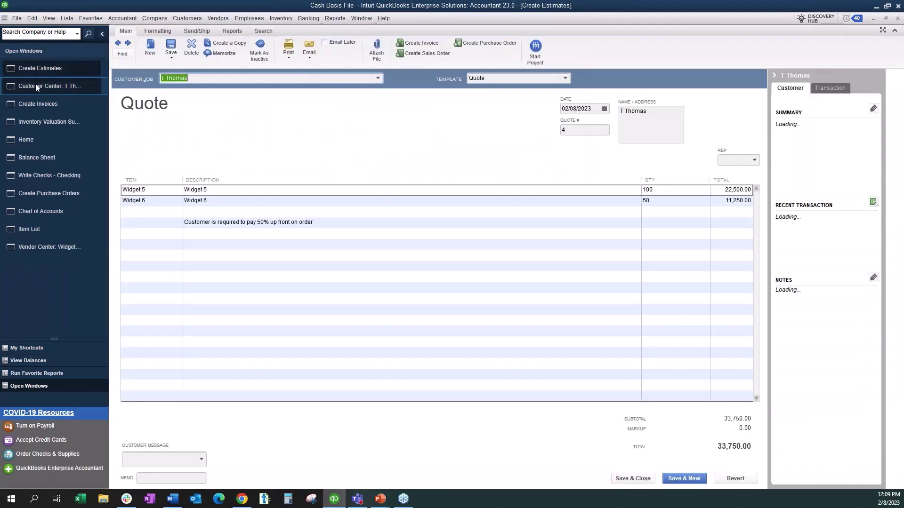
Review the customer's Open Balance report from the Customer Center and the Inventory Valuation Summary.
click(35, 86)
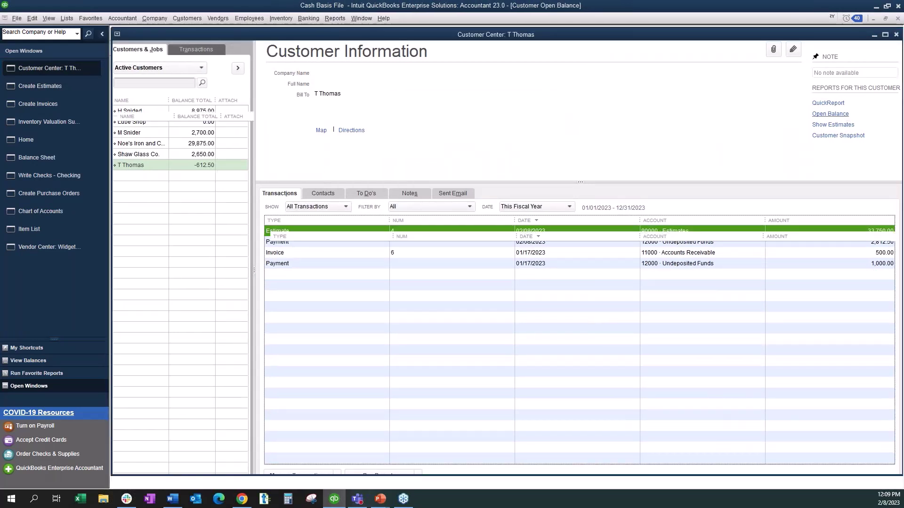
click(830, 113)
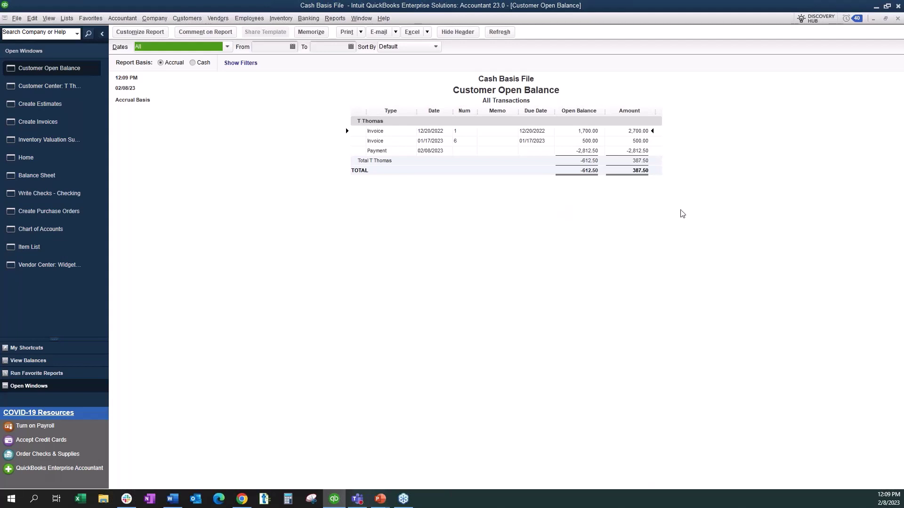
click(49, 140)
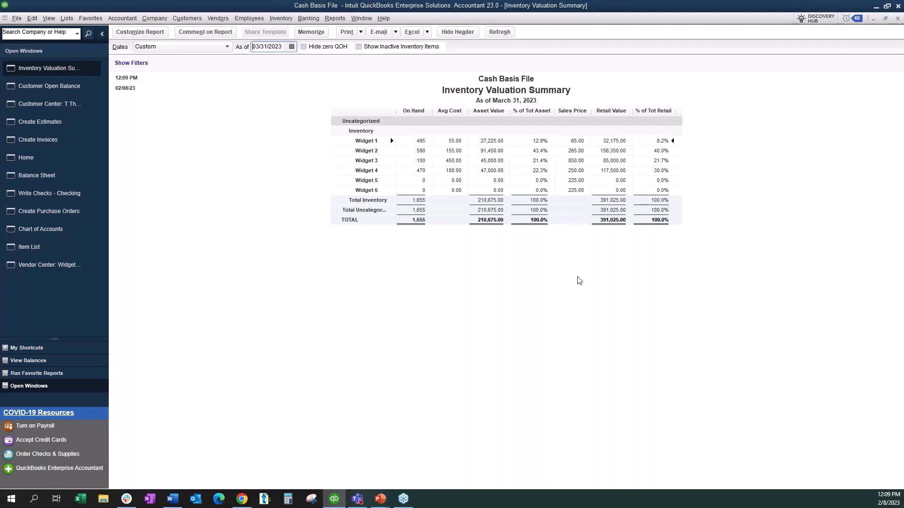
Open the 02/08/2023 payment from the Customer Open Balance report and delete it.
click(78, 89)
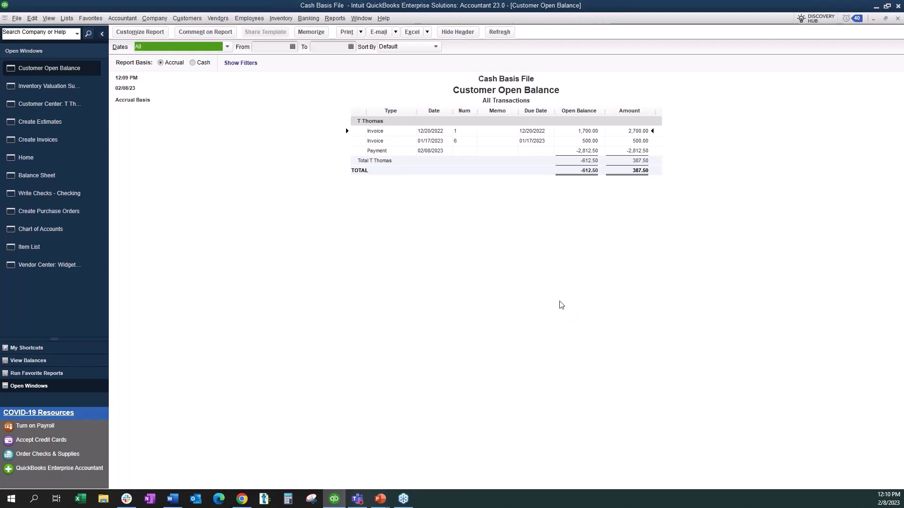
click(427, 151)
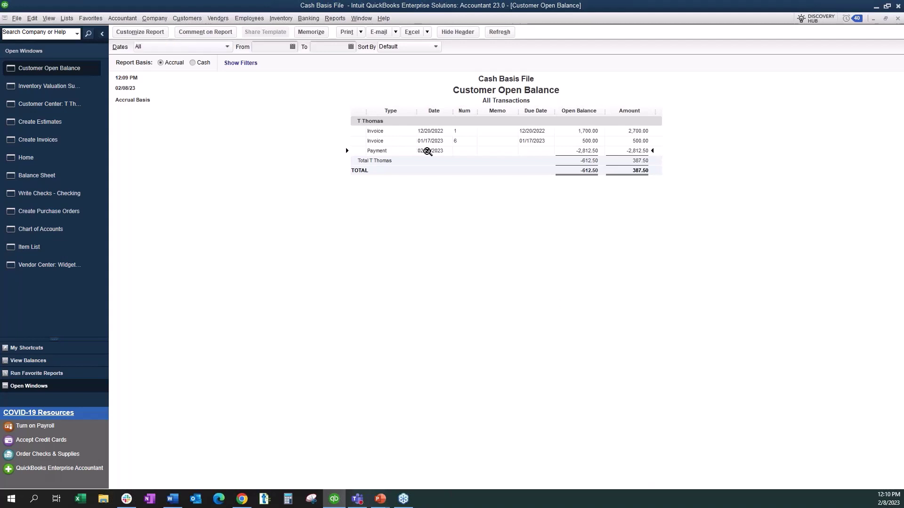
double_click(428, 151)
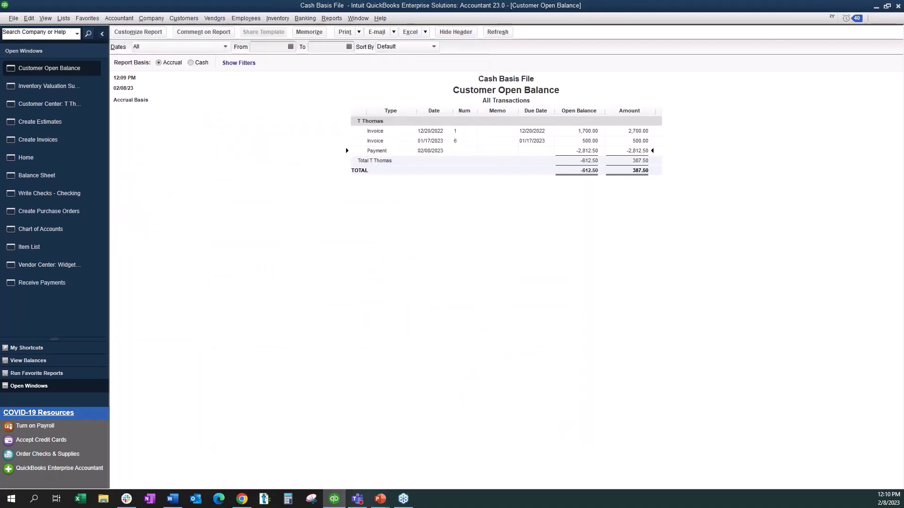
click(171, 47)
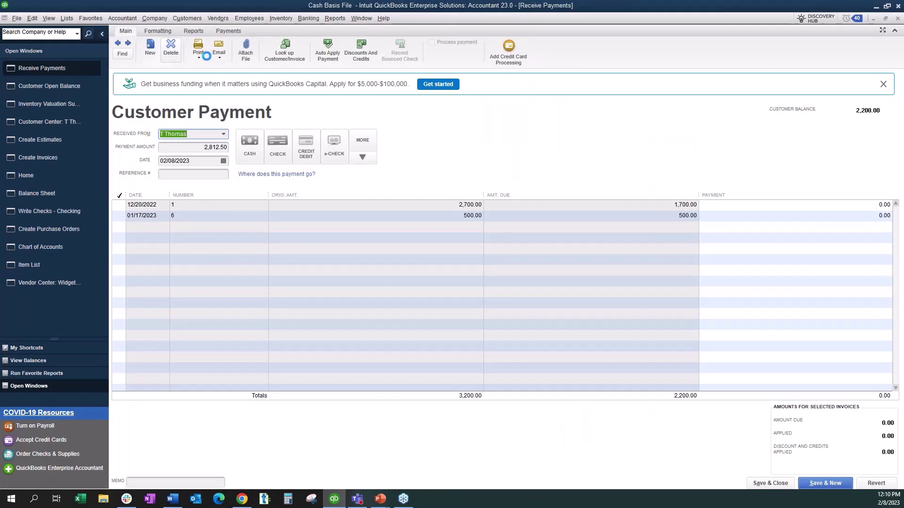
click(423, 155)
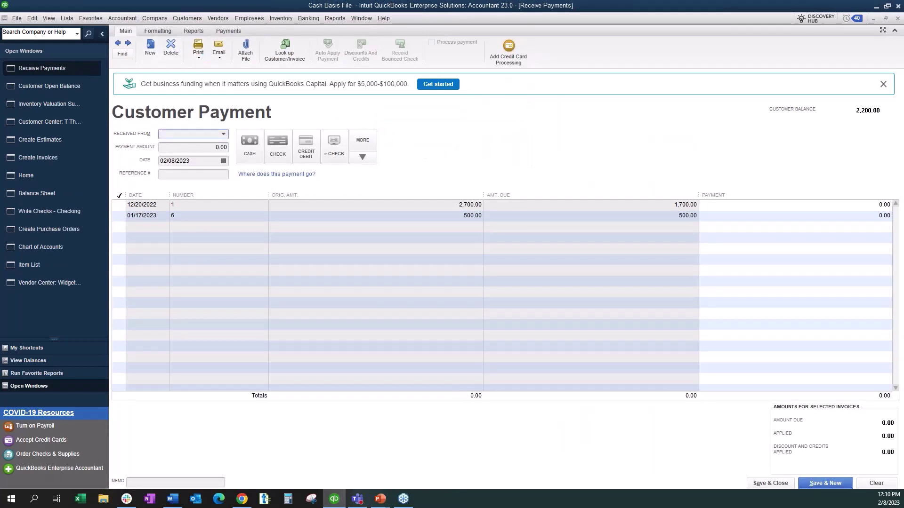
Check the 2500 Customer Deposits account in the Chart of Accounts and the Customer Deposits item in the Item List.
click(33, 177)
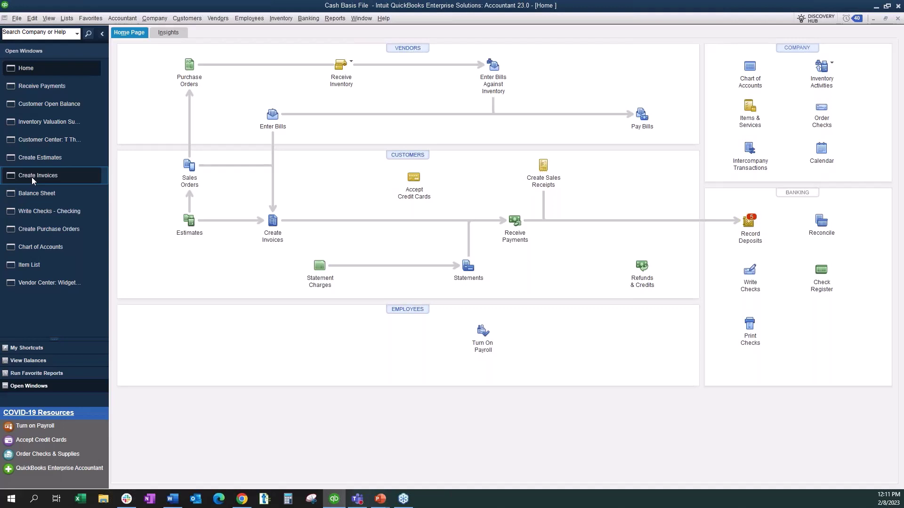
click(35, 250)
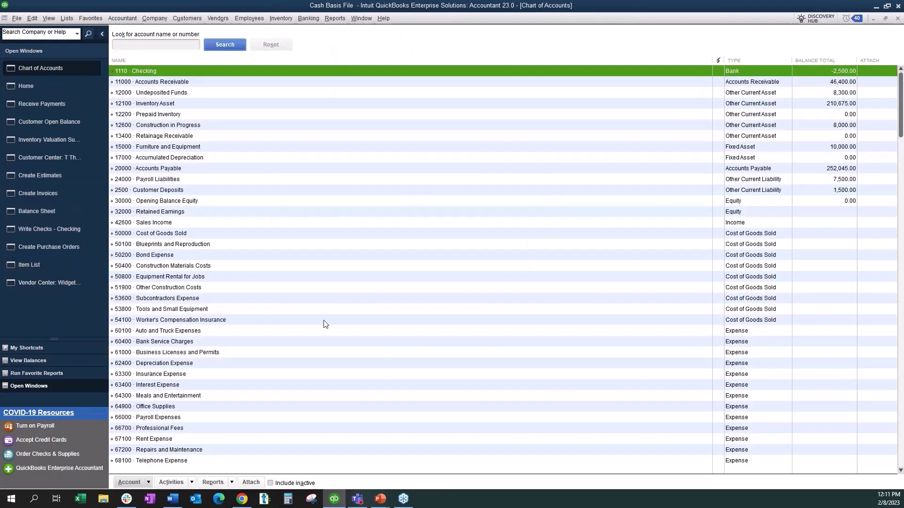
click(179, 193)
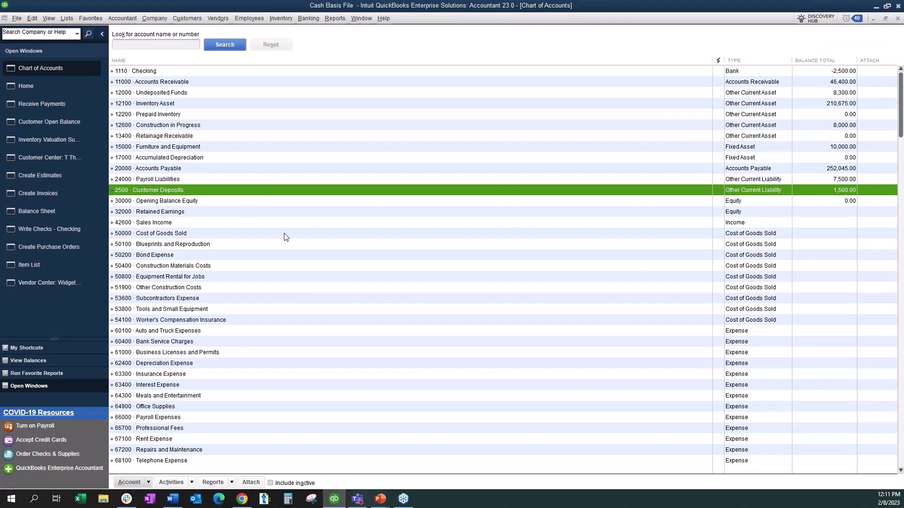
click(45, 265)
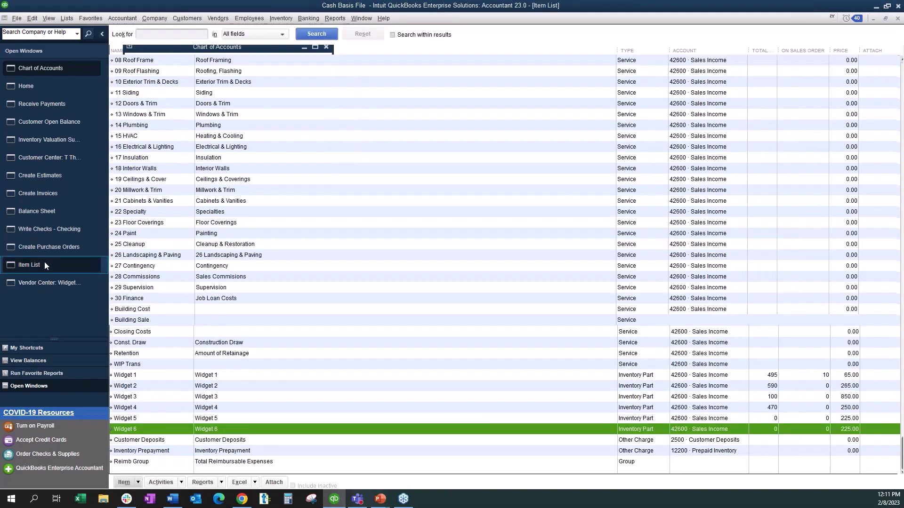
click(150, 440)
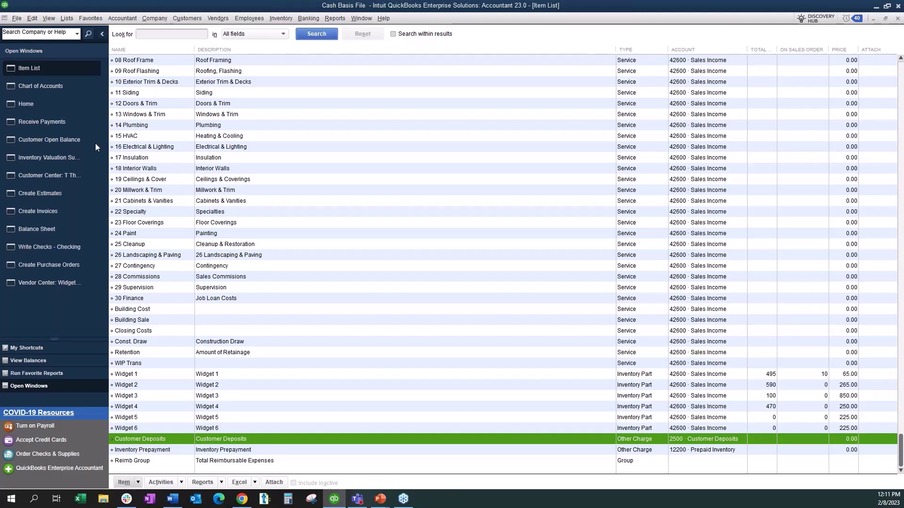
Start a sales receipt for the quote's customer and add the Customer Deposits item to its first line.
click(43, 108)
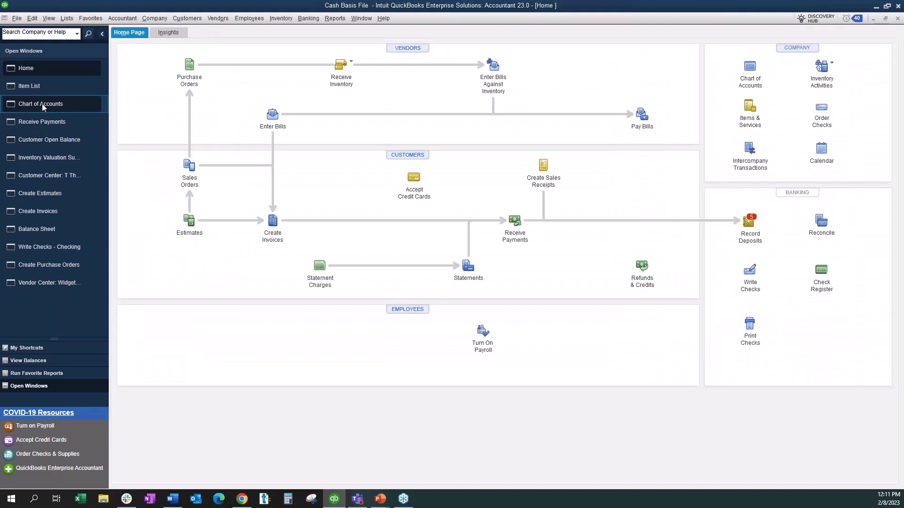
click(543, 166)
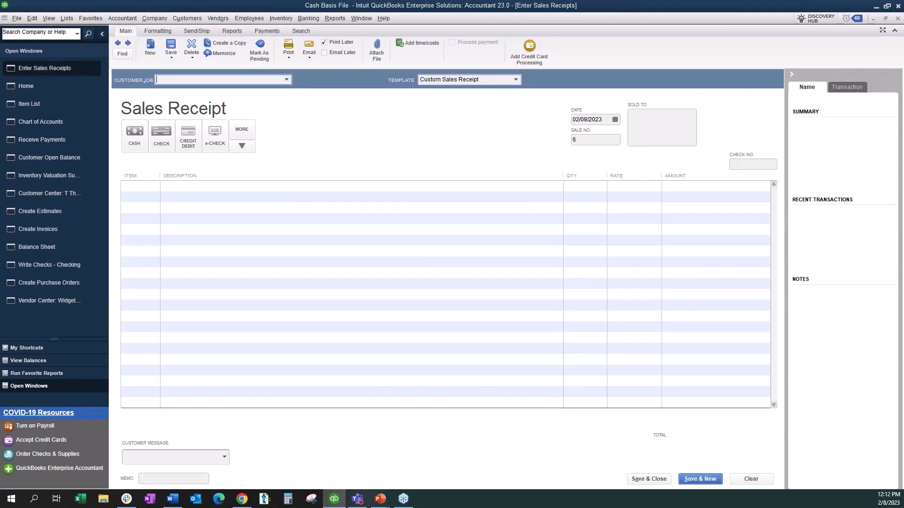
click(286, 78)
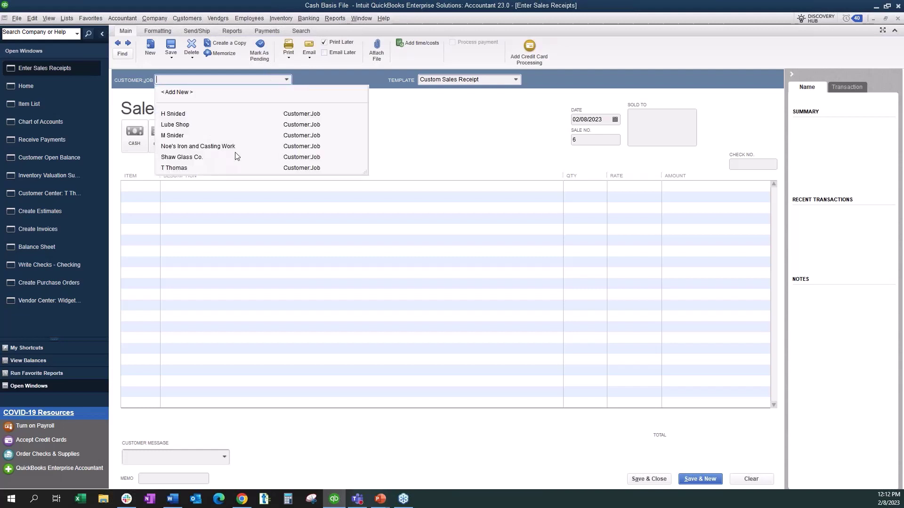
click(198, 169)
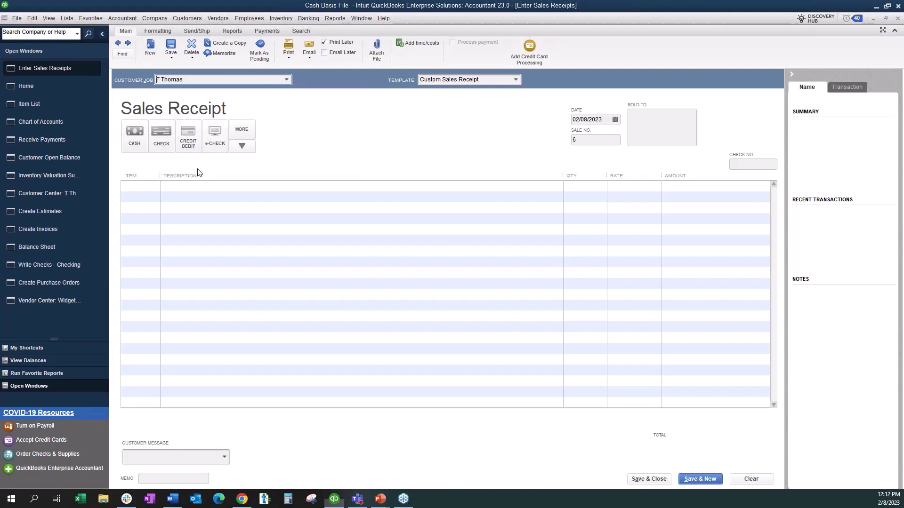
click(154, 187)
click(154, 186)
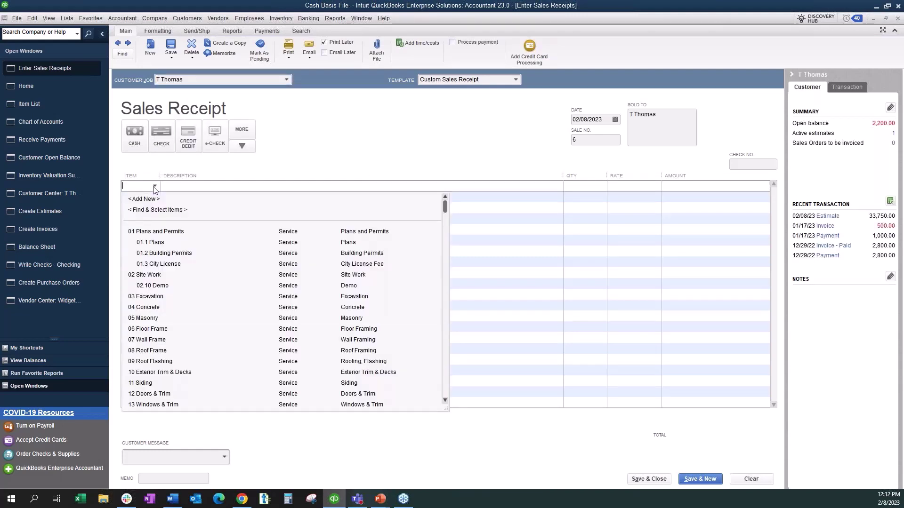
text(c)
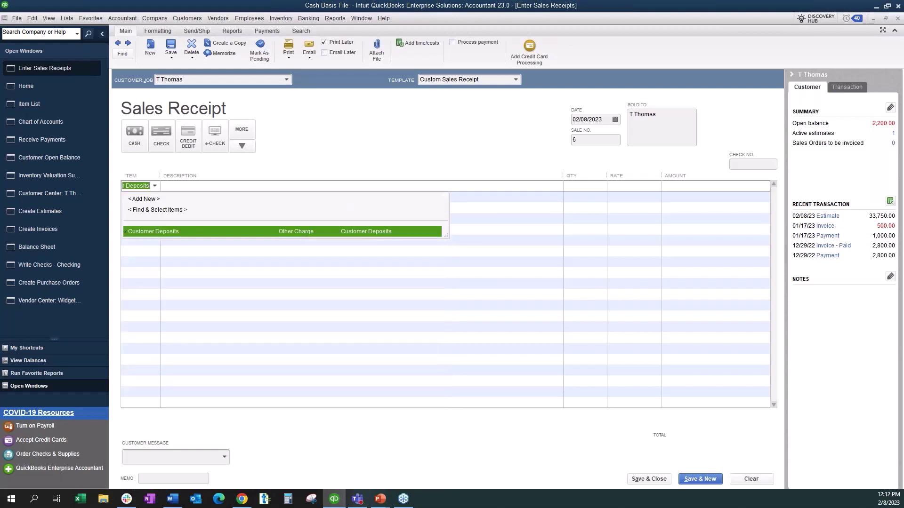
click(151, 232)
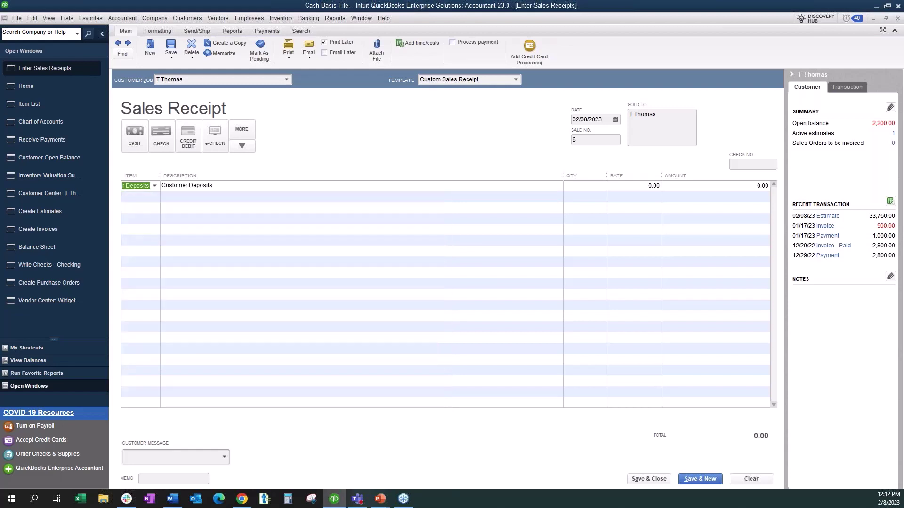
Add the description line "50% payment for Quote 1" and set the Customer Deposits amount to 2,812.50.
key(alt+Tab)
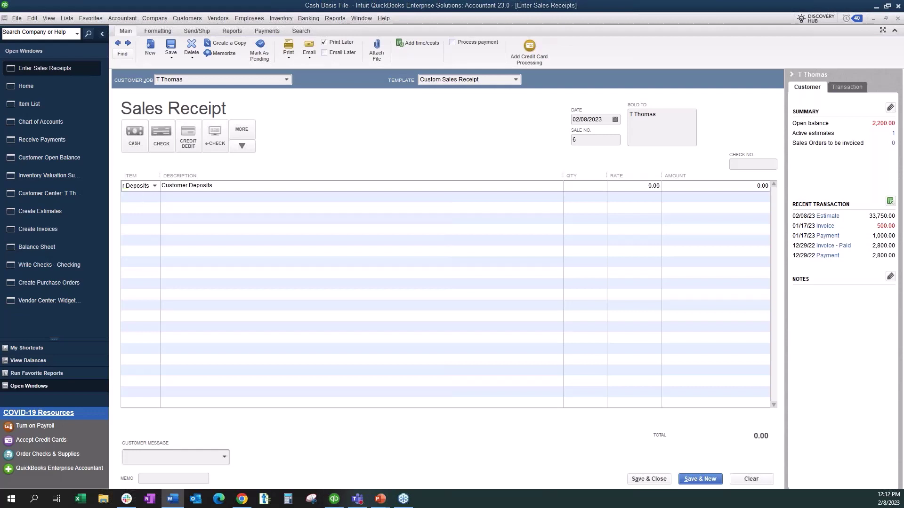
click(292, 196)
text(50% payment for Quote 1)
key(Down)
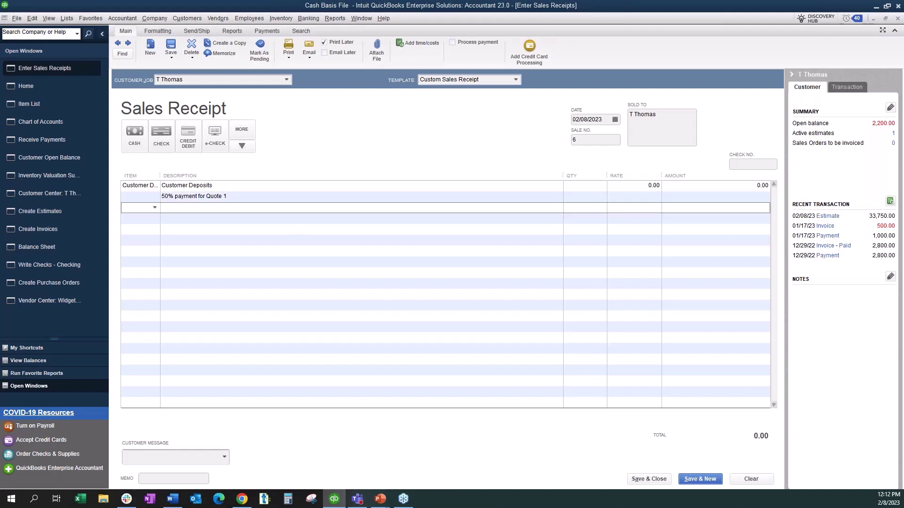
click(763, 185)
key(shift+End)
text(2812.50)
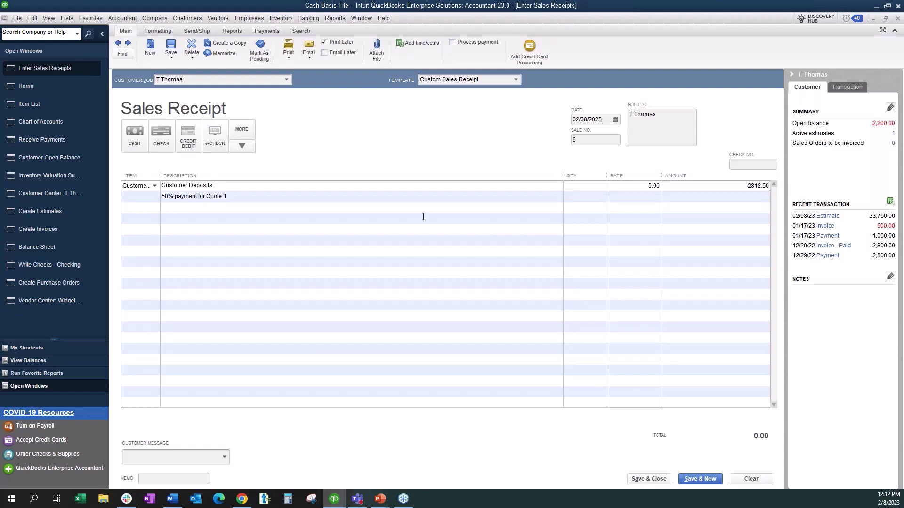
key(Tab)
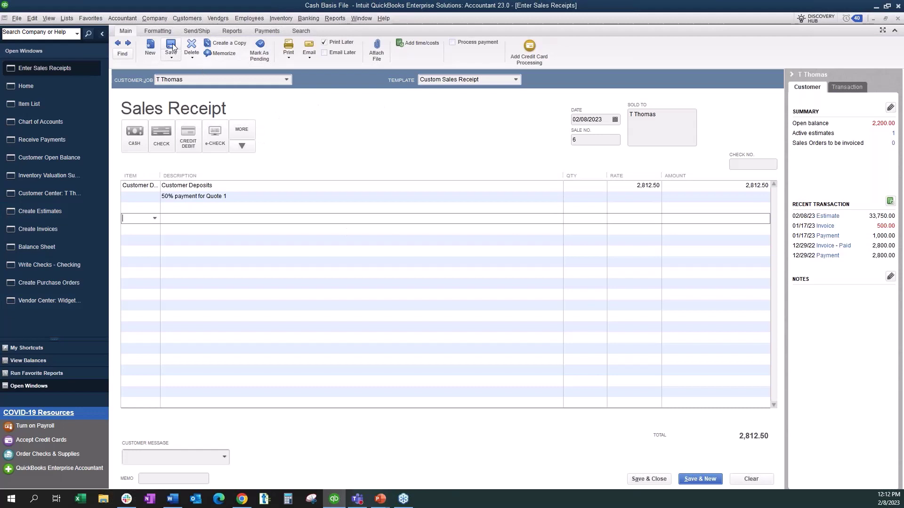
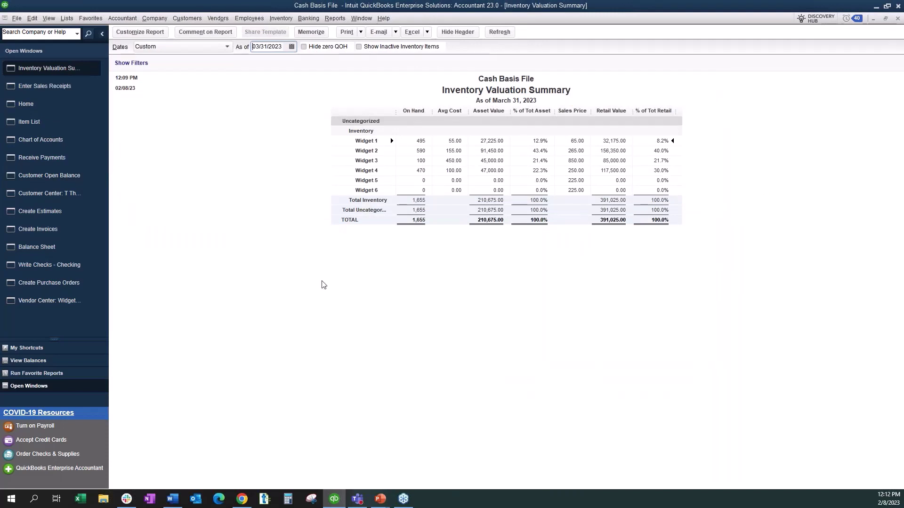
Open the Customer Deposits transactions from the Balance Sheet, include all dates, and sort them by Name.
click(44, 248)
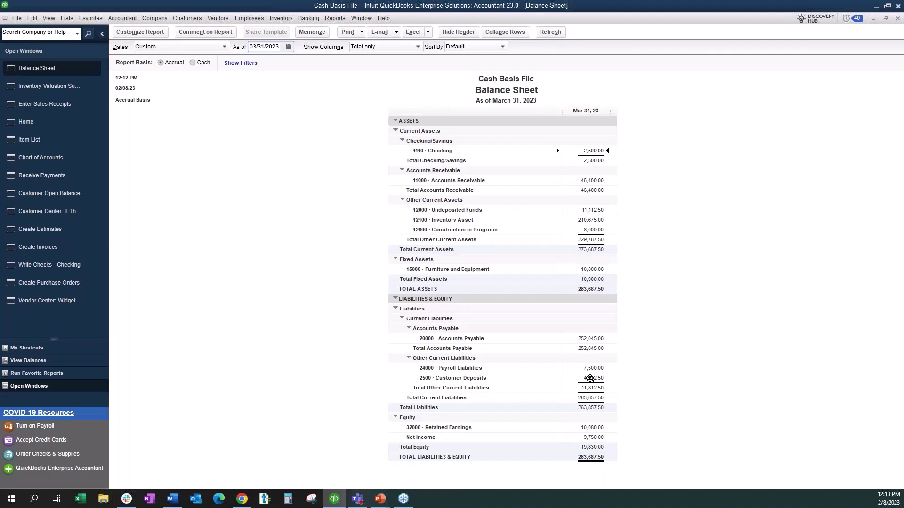
double_click(590, 379)
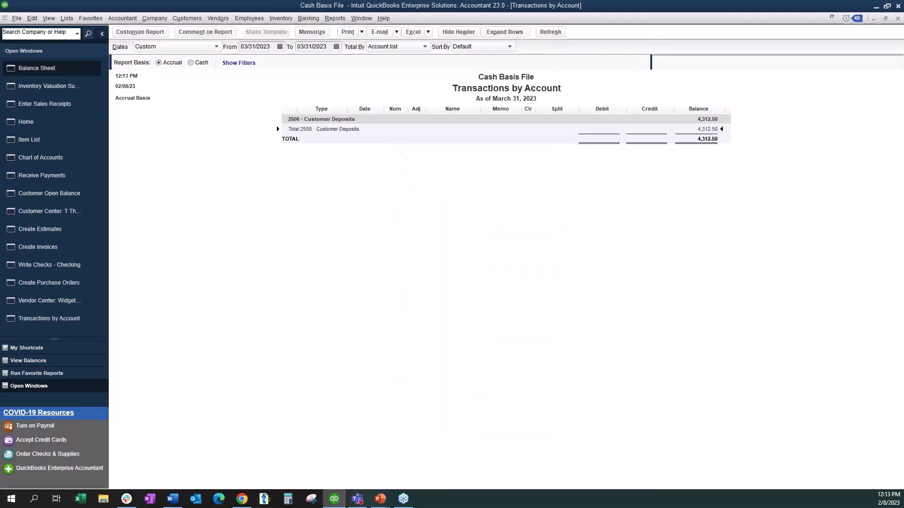
click(216, 47)
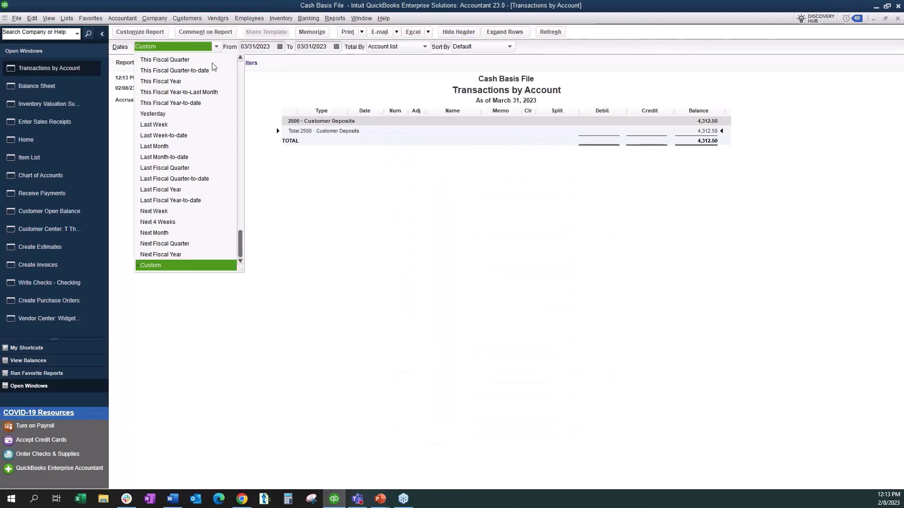
scroll(187, 68, up, 3)
click(168, 60)
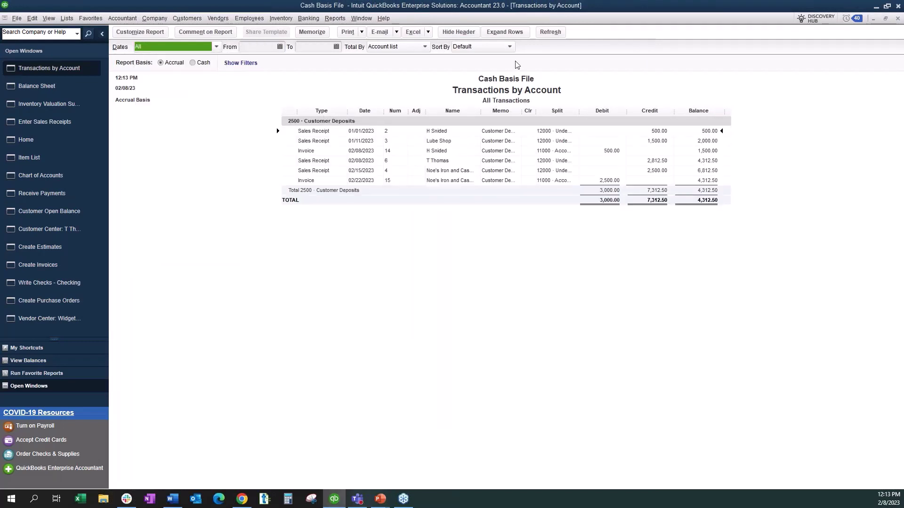
click(505, 47)
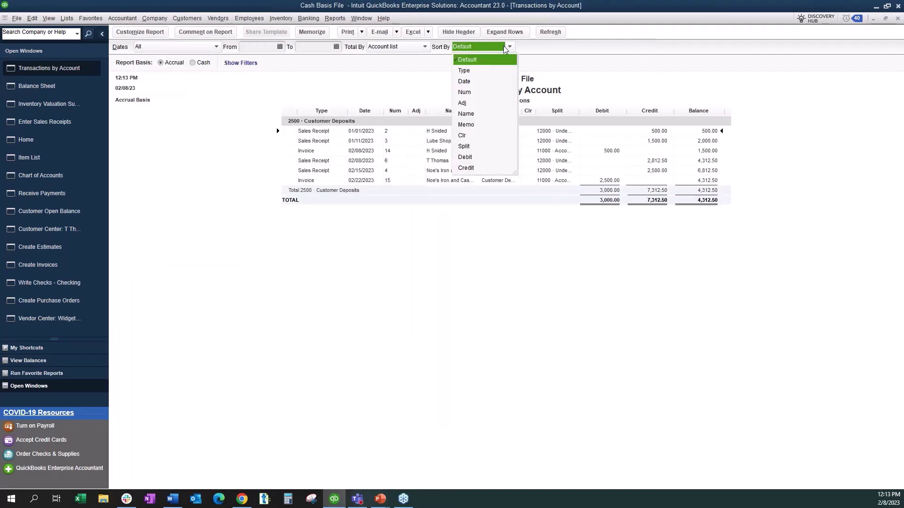
click(471, 114)
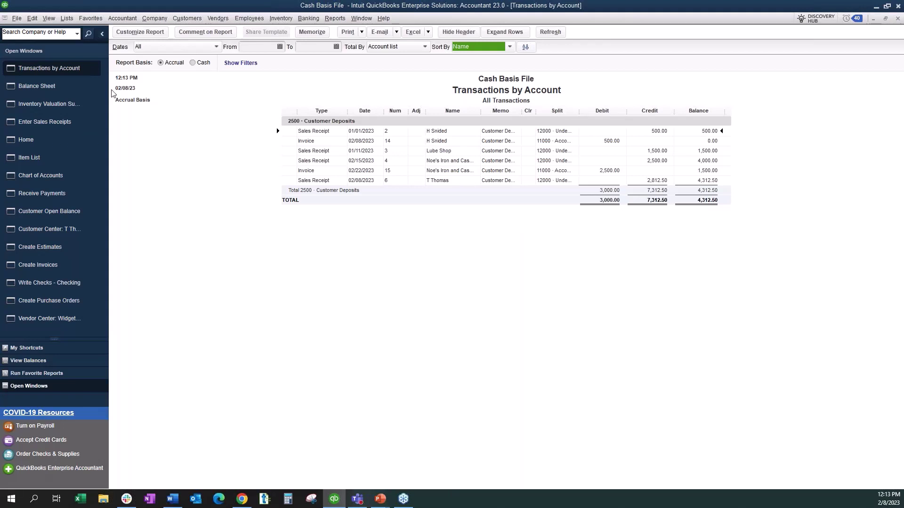
Start a new invoice for the quote's customer.
click(185, 19)
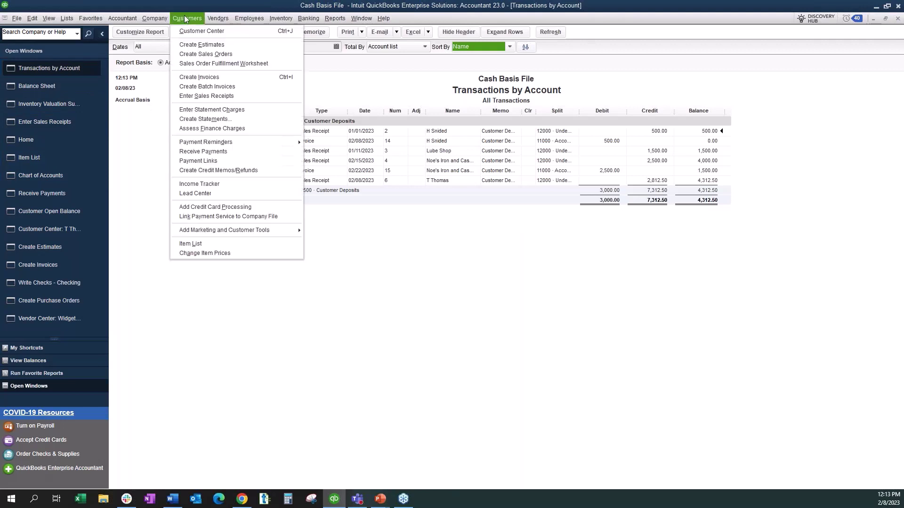
click(190, 77)
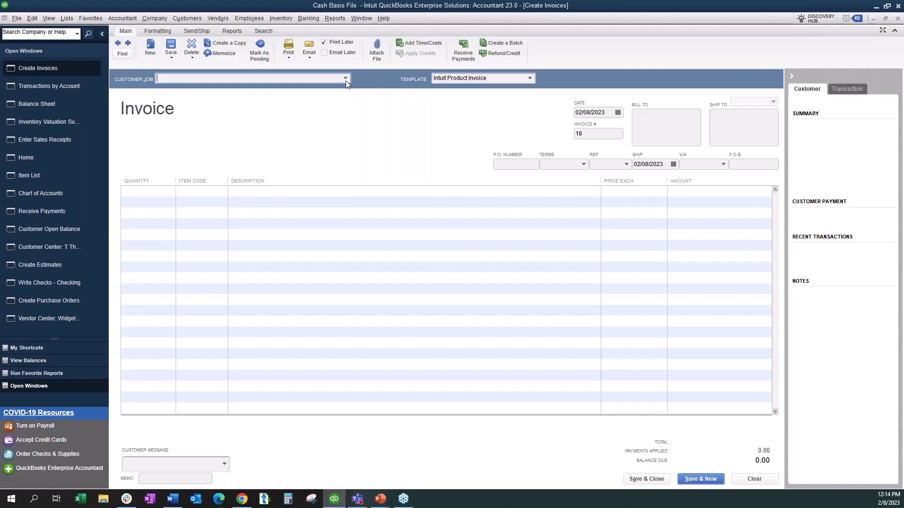
click(345, 78)
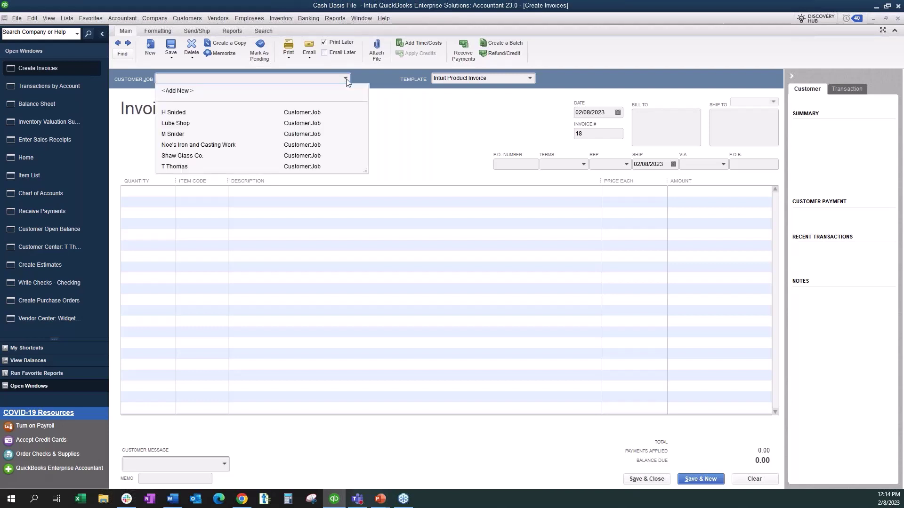
click(176, 167)
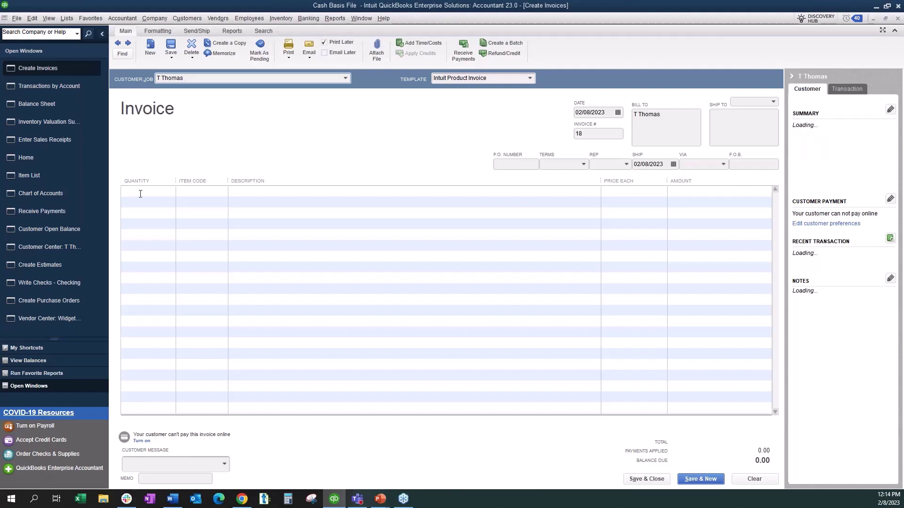
Add Widget 5 and Widget 6 to the invoice's first two lines.
click(206, 194)
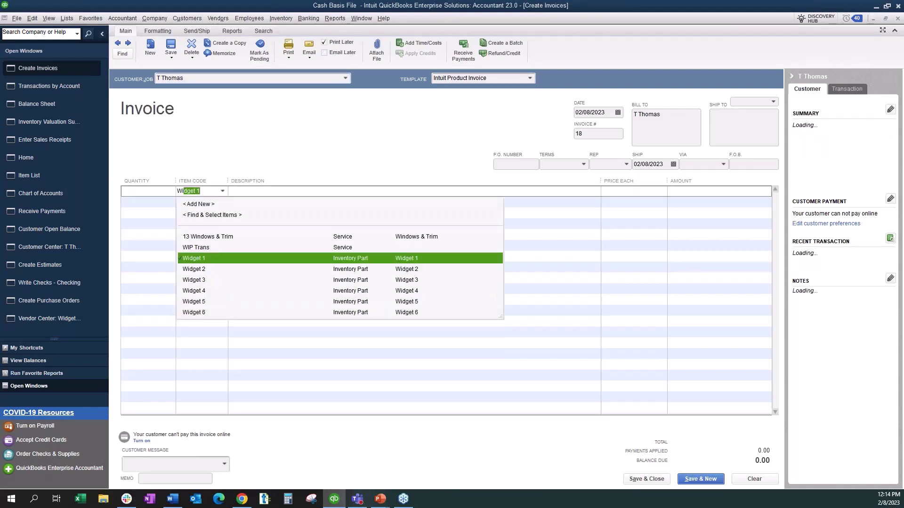
click(201, 298)
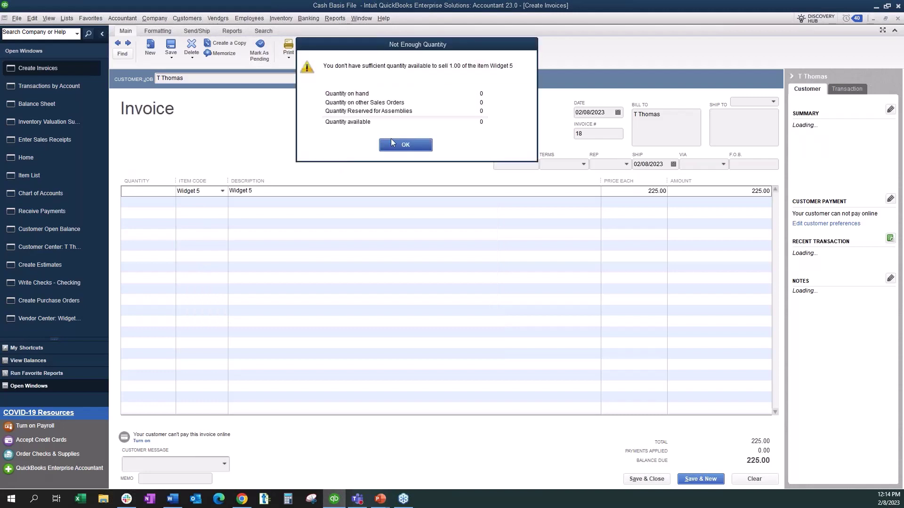
key(Return)
click(200, 201)
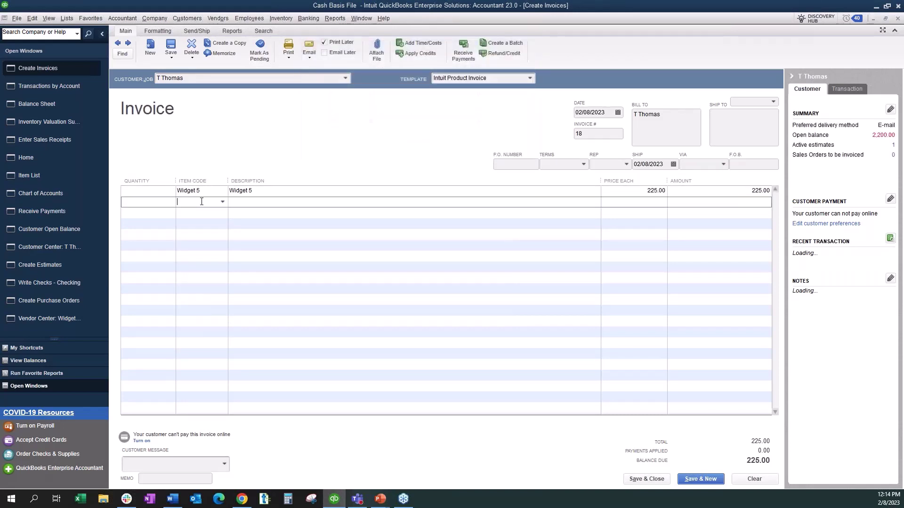
text(Wi)
click(210, 323)
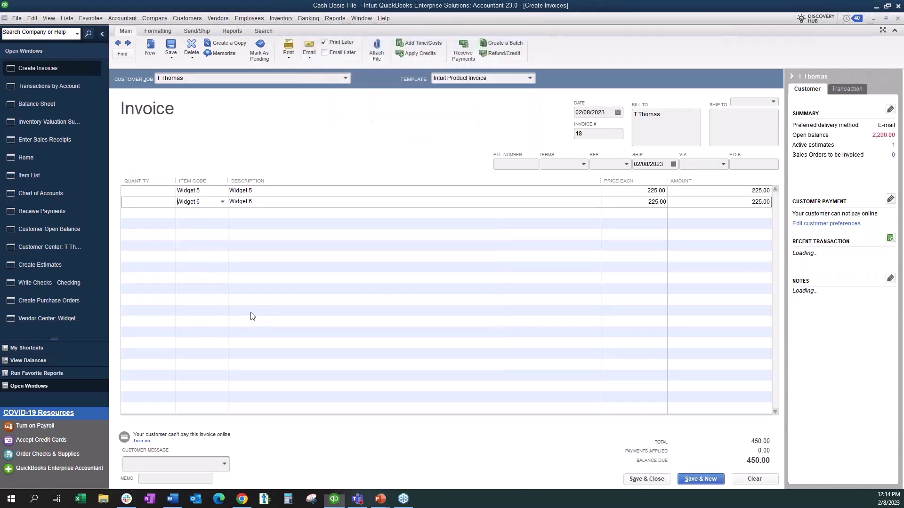
click(400, 140)
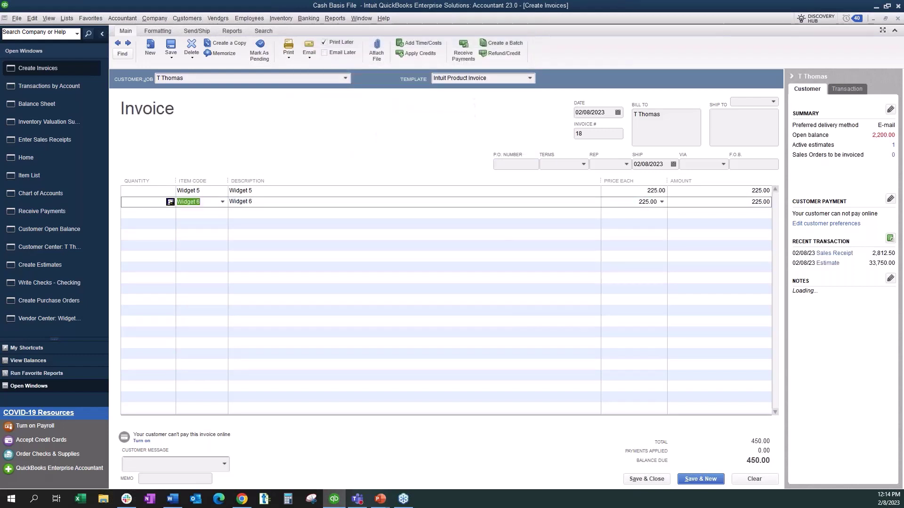
Set the invoice quantities to 100 for Widget 5 and 50 for Widget 6.
click(156, 190)
text(100)
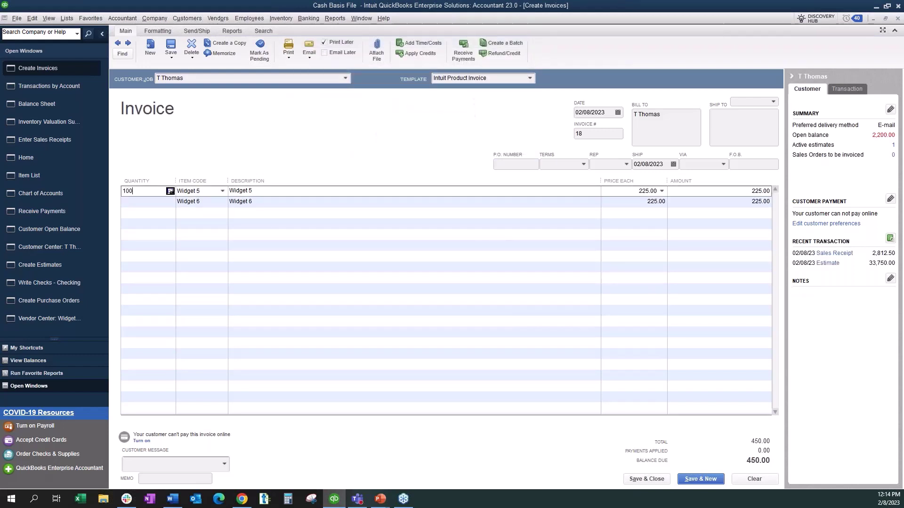
click(133, 202)
text(50)
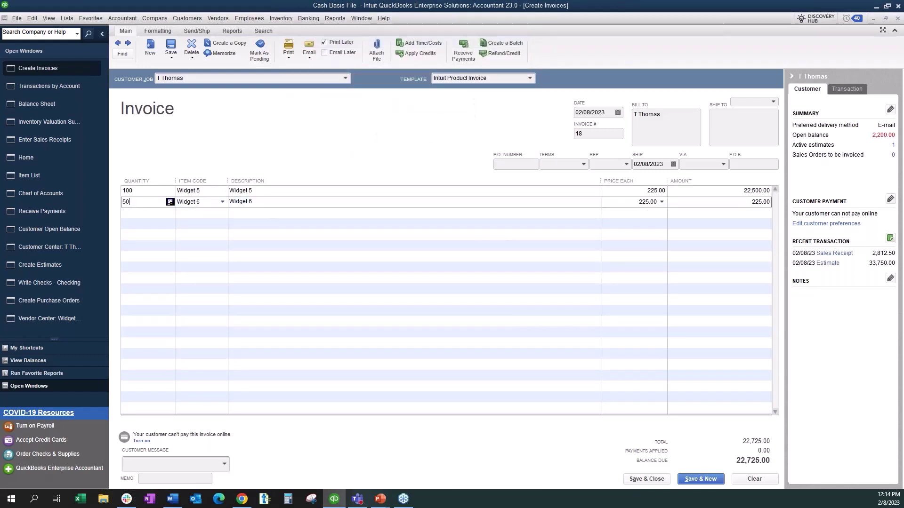
key(Down)
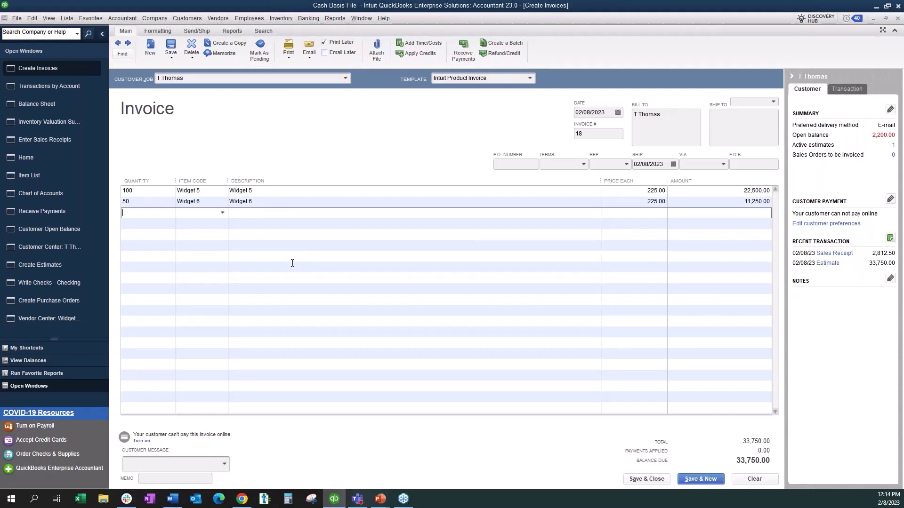
Add the Customer Deposits item on the third invoice line with an amount of -2,812.50 and save the invoice.
click(206, 217)
text(c)
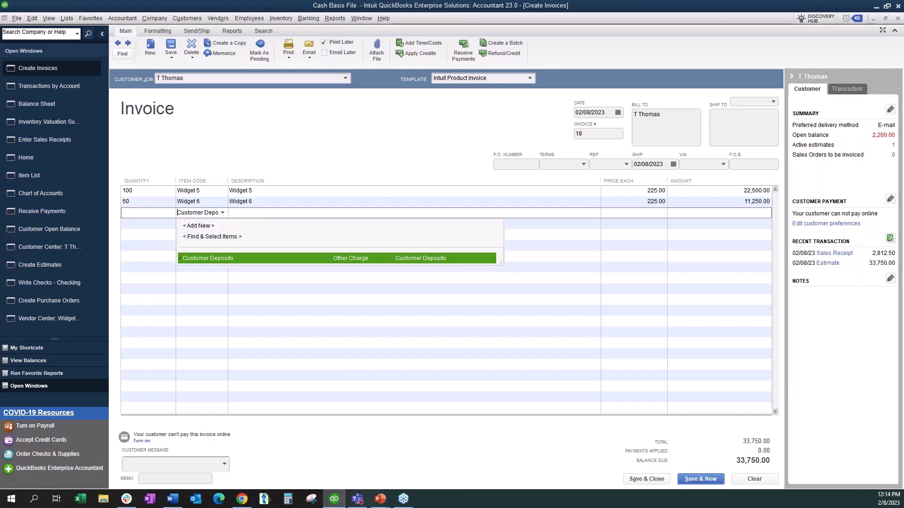
click(219, 259)
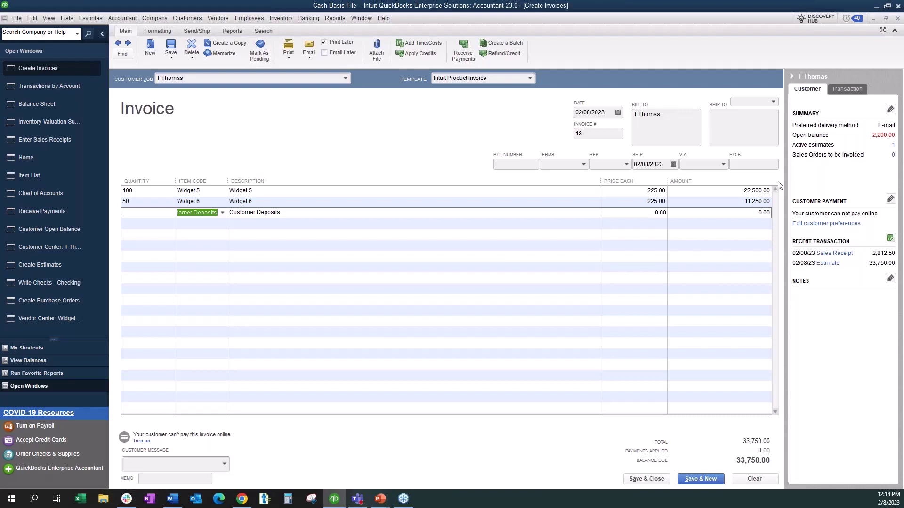
click(771, 212)
double_click(771, 212)
text(-2,812.50)
key(Tab)
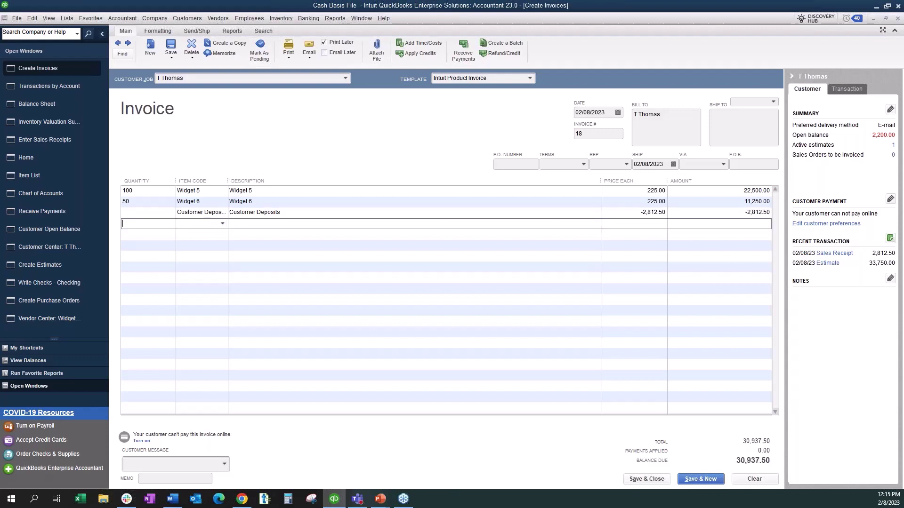
click(171, 47)
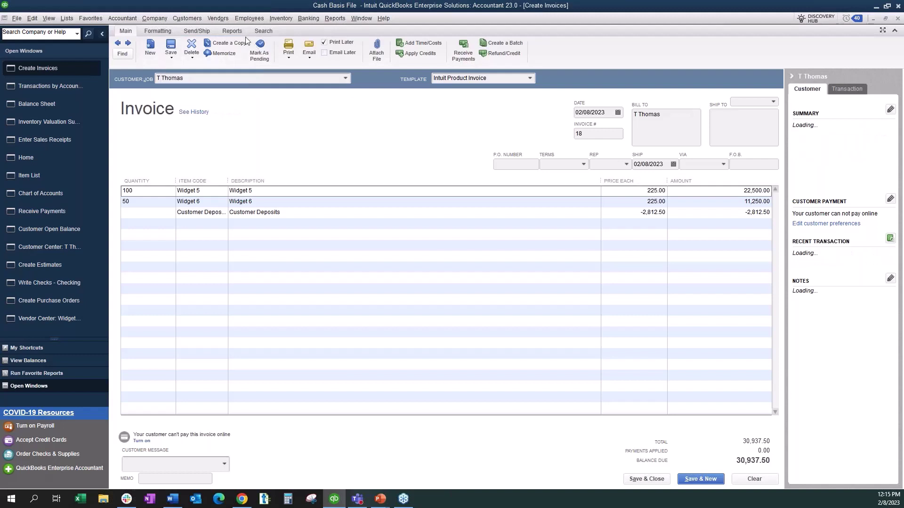
Open the invoice's Transaction Journal and widen the Account column to read the posted accounts.
click(232, 30)
click(180, 51)
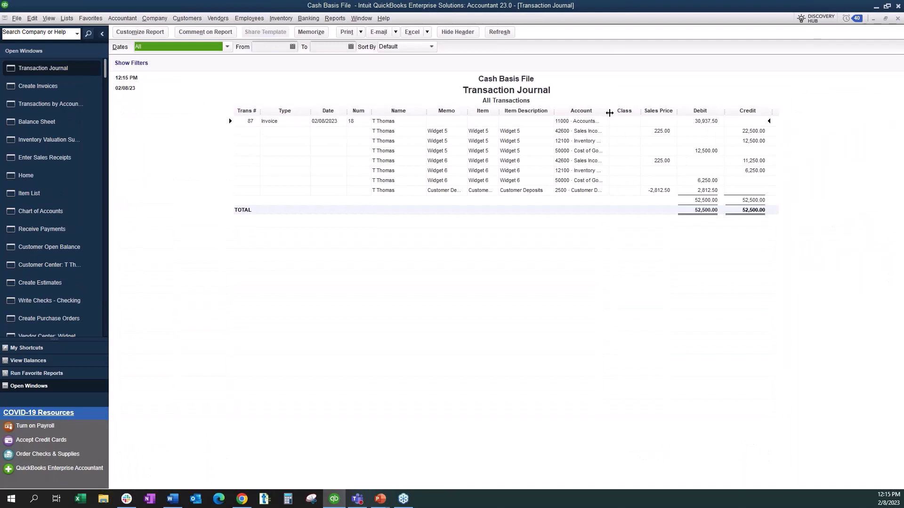
drag(609, 111, 630, 111)
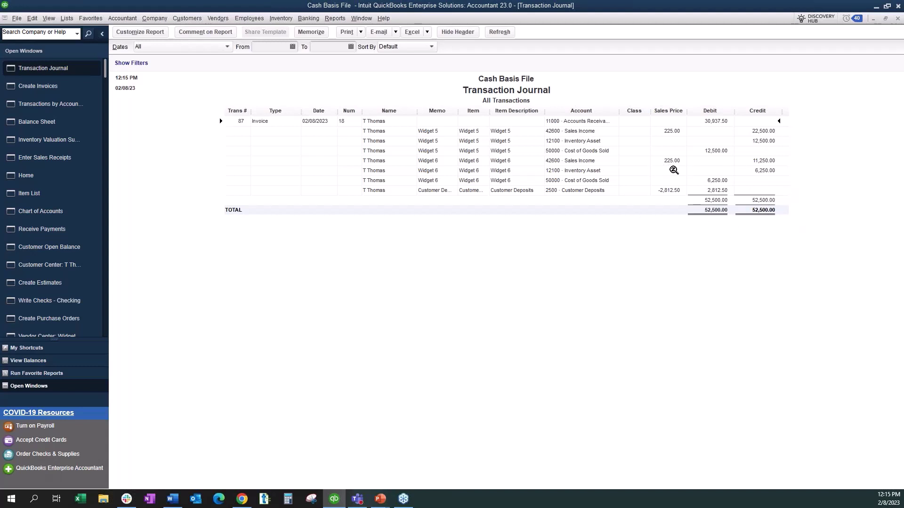
Check the customer's deposit sales receipt against the new invoice's debit in the Customer Deposits transactions report.
click(49, 106)
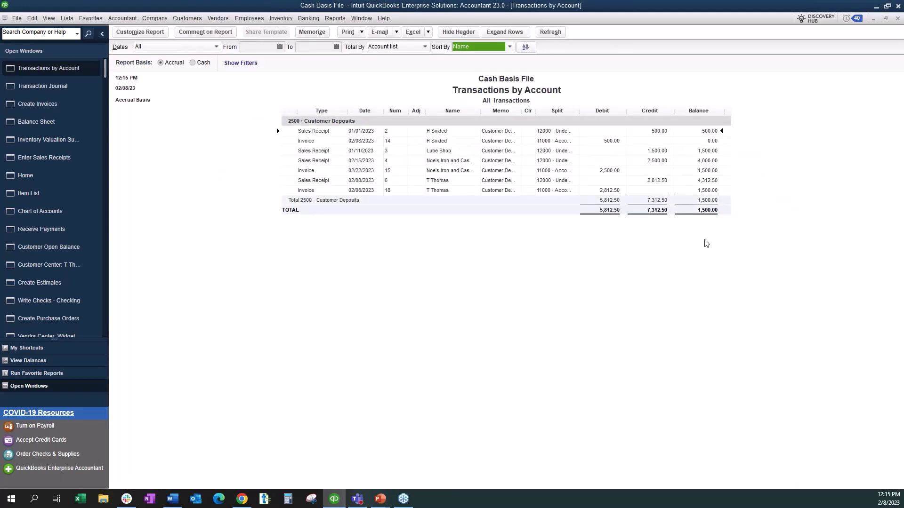
click(446, 182)
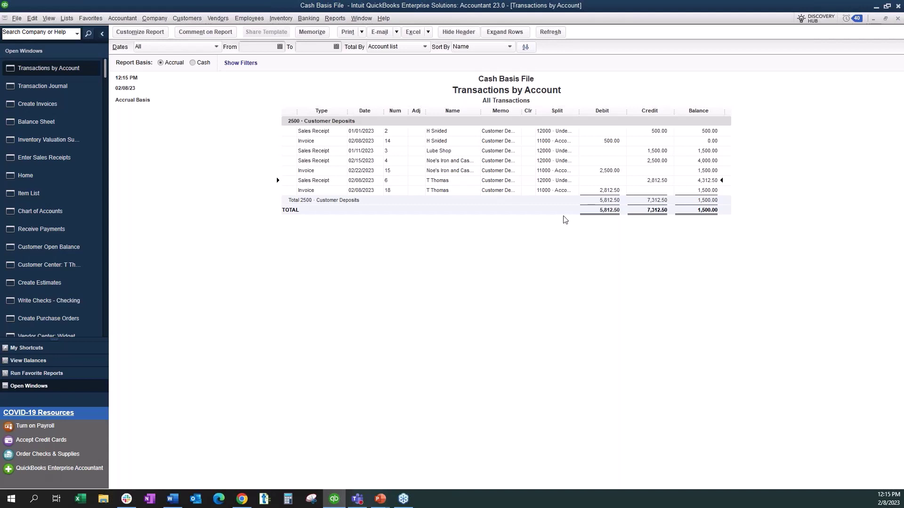
click(606, 191)
Start a new purchase order for Widget Vendor.
click(44, 180)
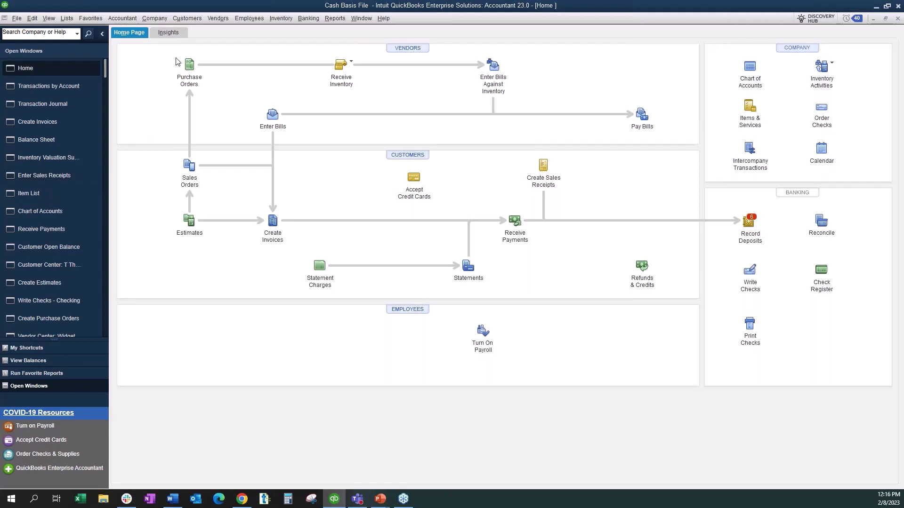
click(189, 64)
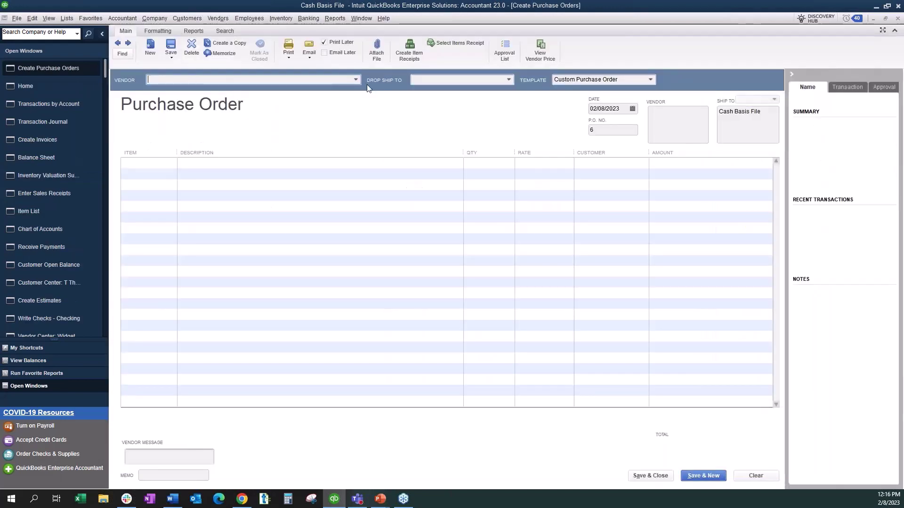
click(355, 80)
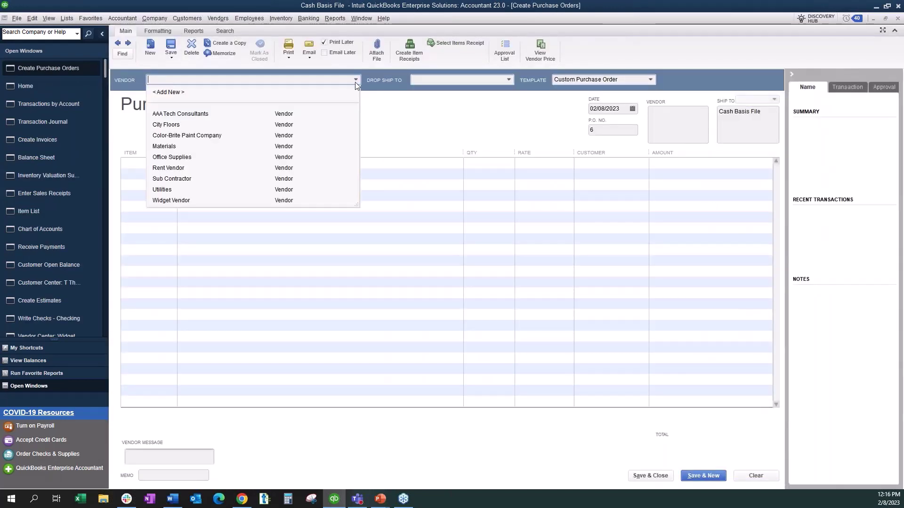
click(172, 200)
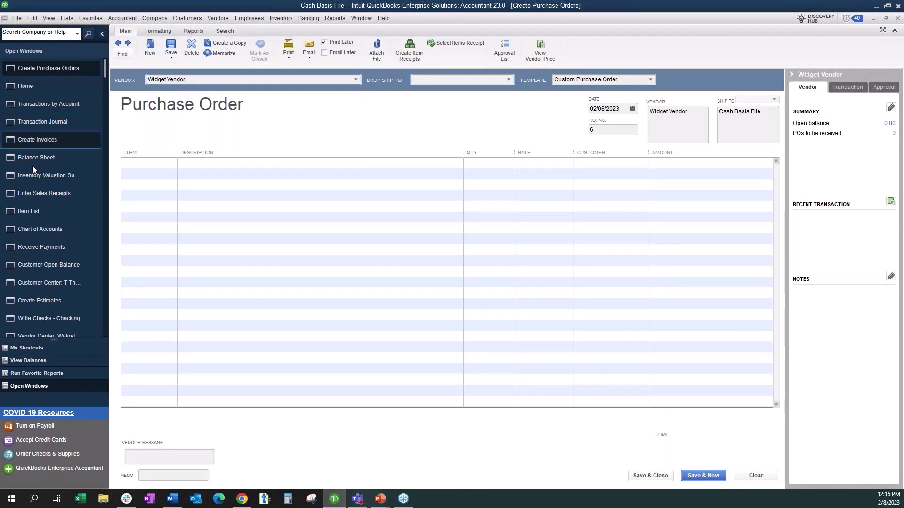
Add Widget 5 and Widget 6 to the purchase order's first two lines.
click(162, 163)
text(Widget 1)
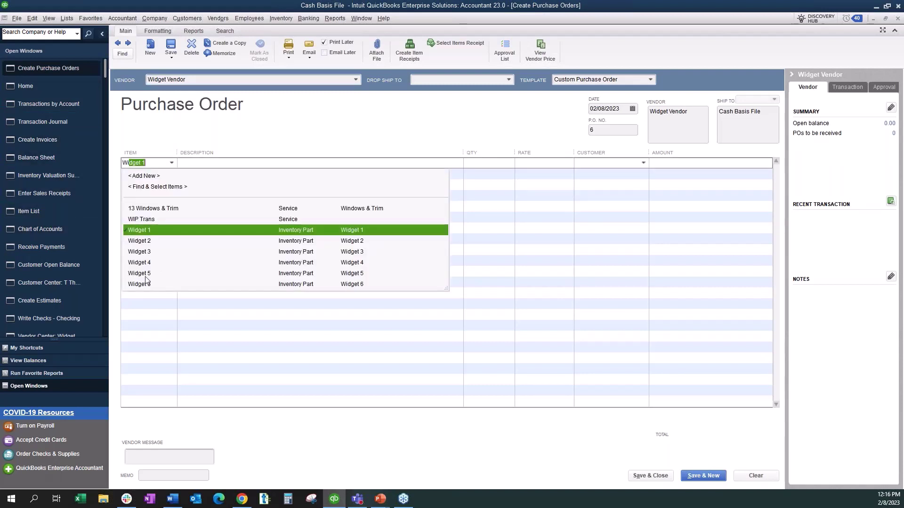
click(146, 274)
click(148, 177)
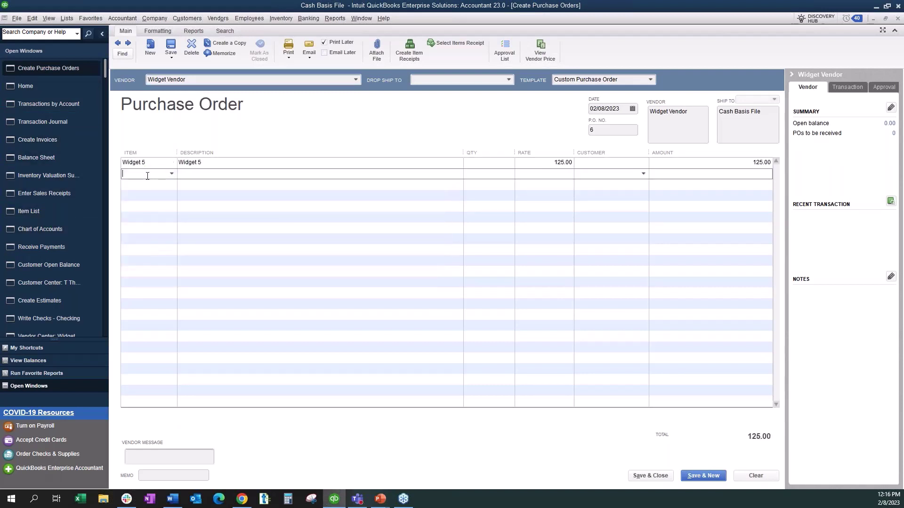
text(Widget 6)
click(148, 295)
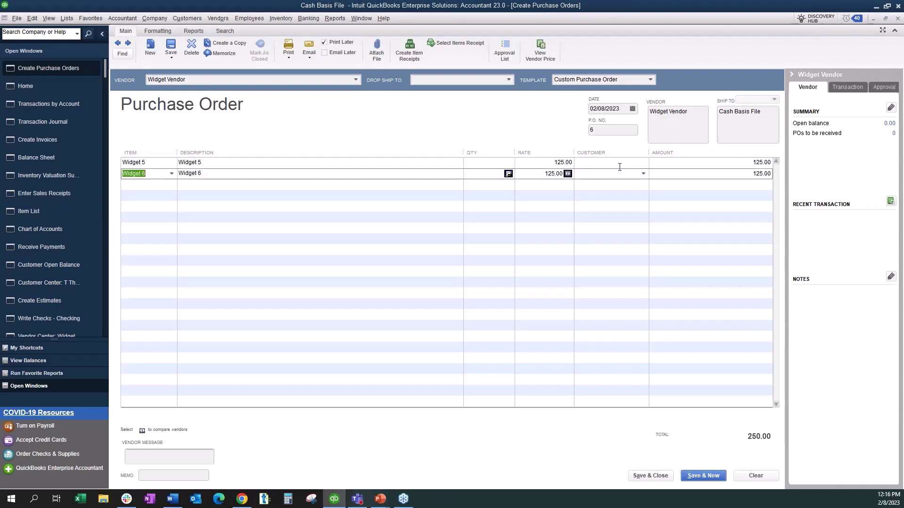
Set the purchase order quantities of Widget 5 and Widget 6 to 1,000 each and save the order.
click(486, 163)
text(1000)
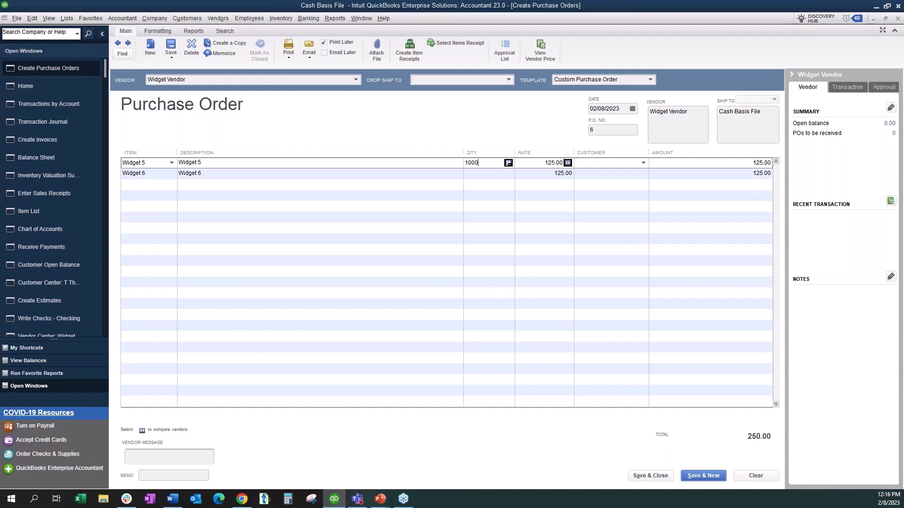
click(480, 172)
text(1000)
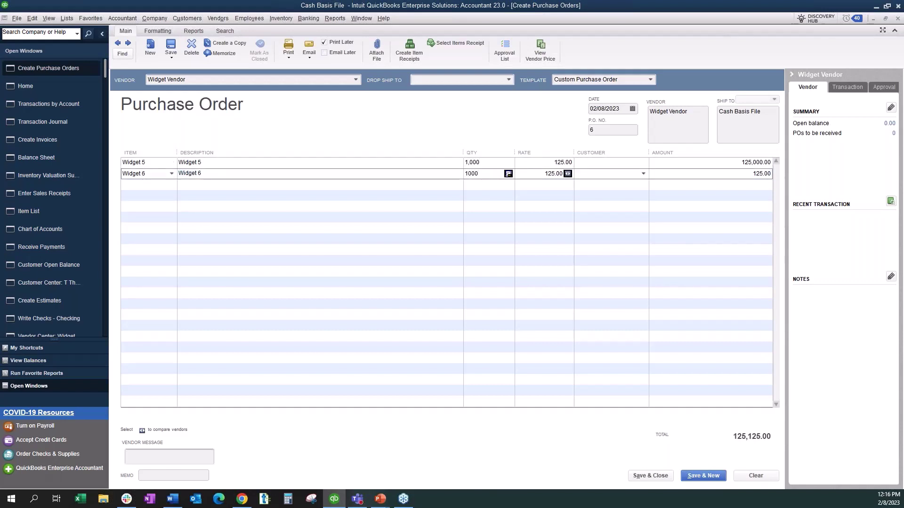
key(Down)
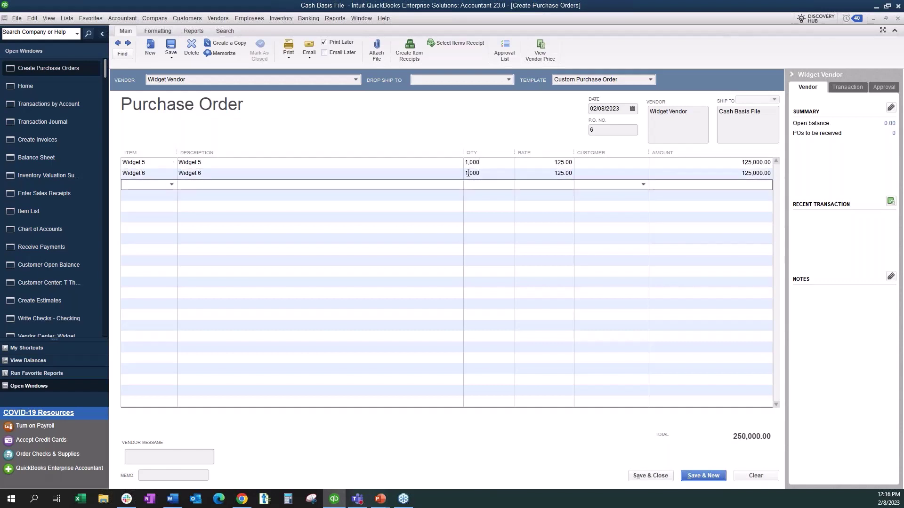
click(171, 46)
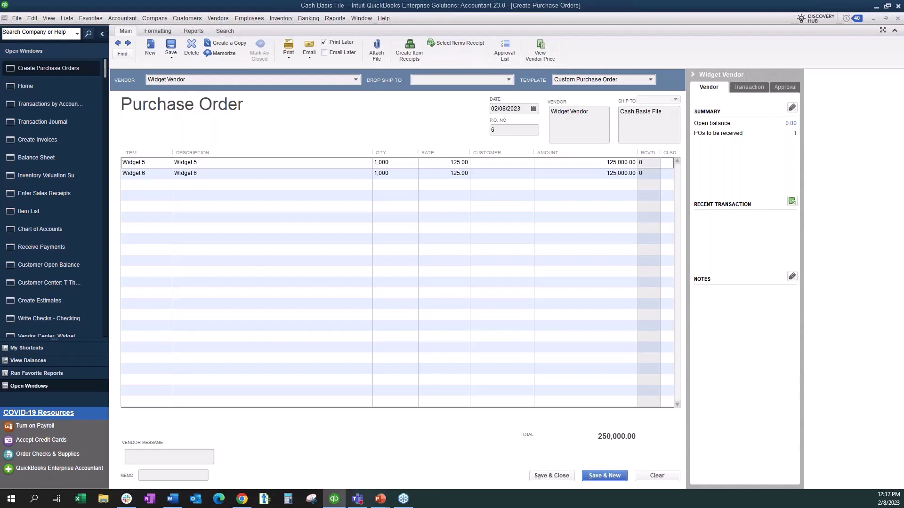
Receive the Widget Vendor purchase order's items on an item receipt and turn it into a bill with reference number 7541.
click(412, 52)
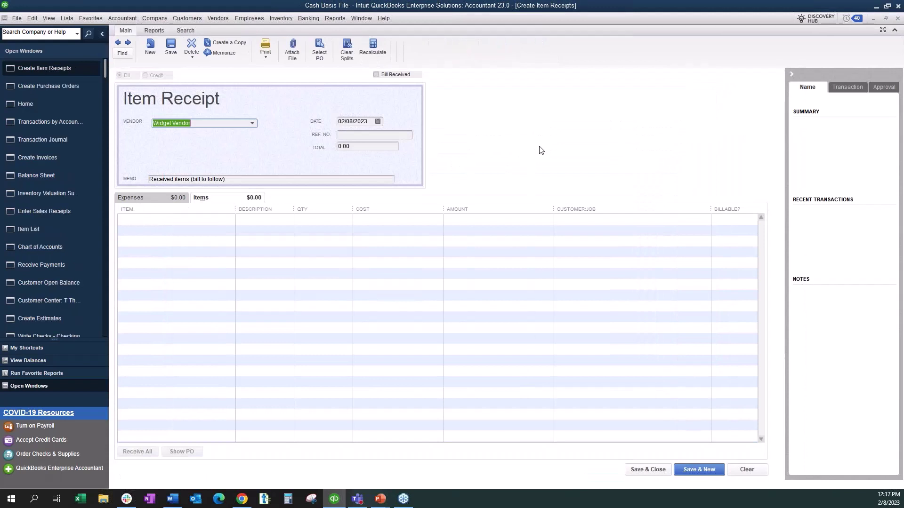
click(470, 160)
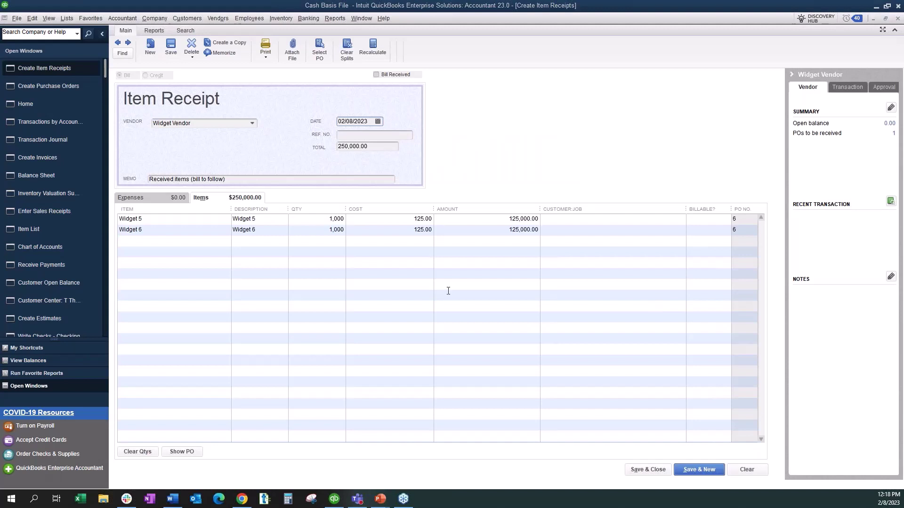
click(396, 74)
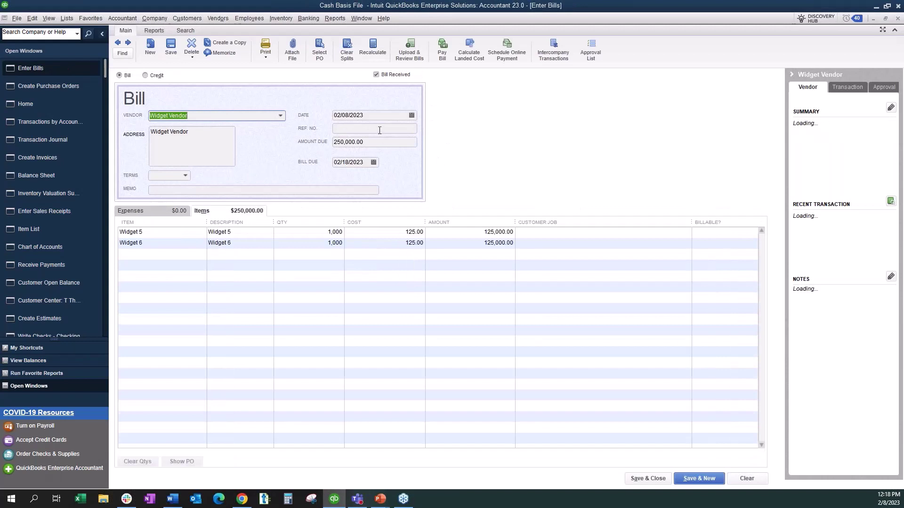
click(380, 129)
text(7541)
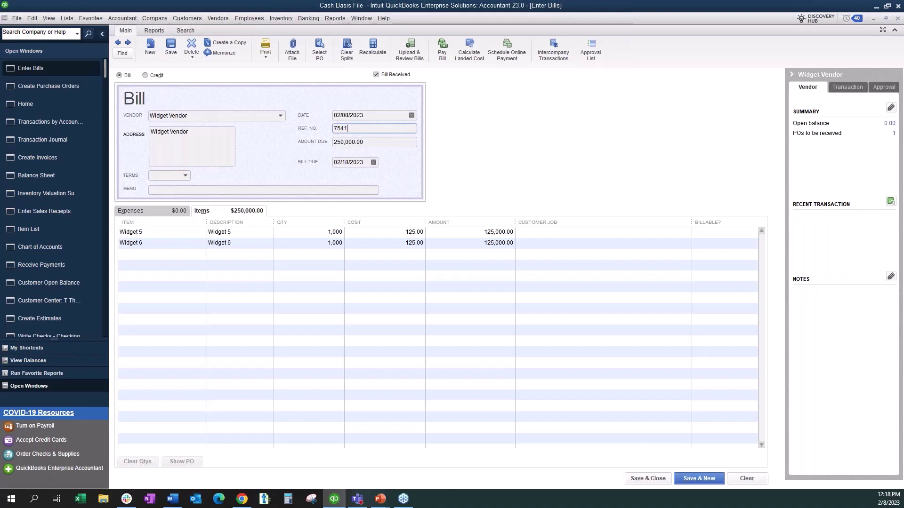
Reduce the bill amounts of Widget 5 and Widget 6 to 25% by multiplying each by .25.
click(513, 232)
click(521, 231)
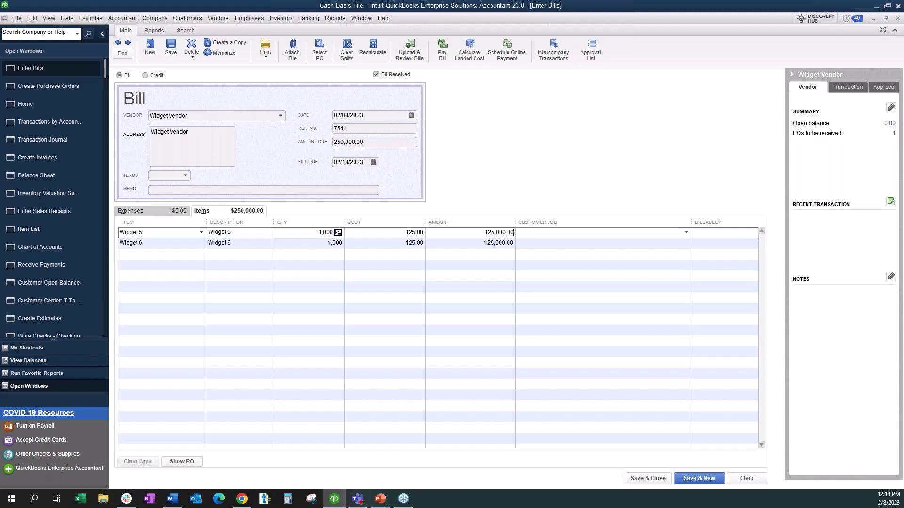
text(* .25)
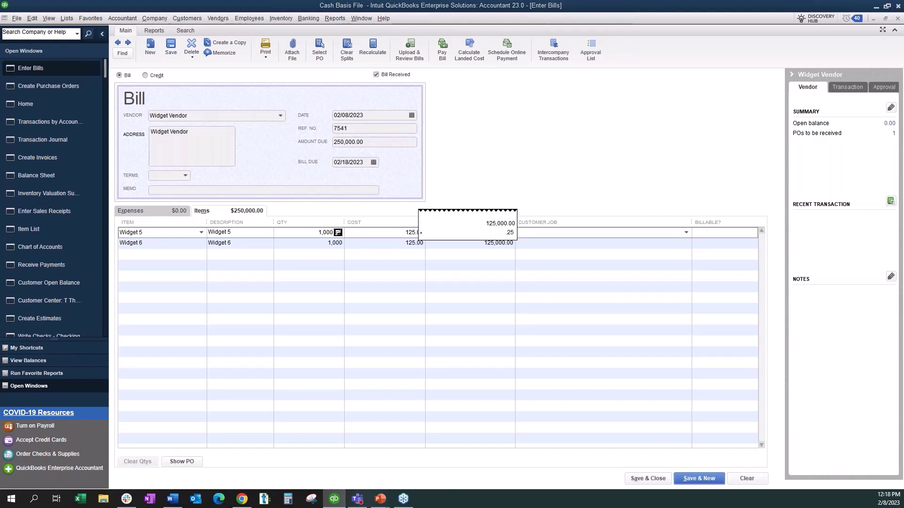
key(Return)
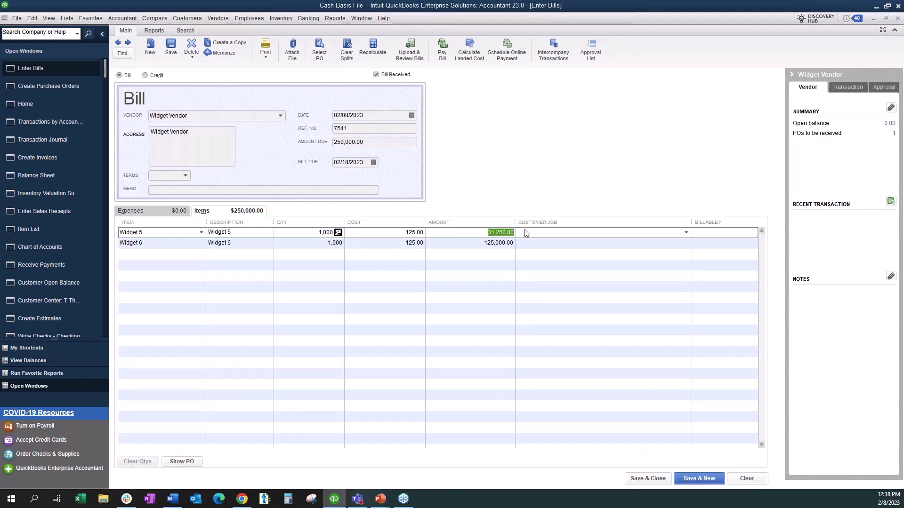
click(515, 244)
click(521, 242)
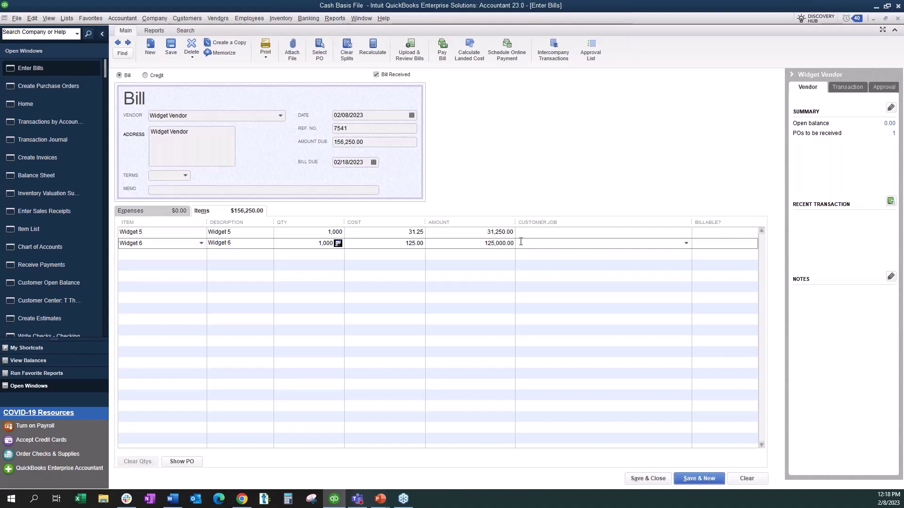
text(*.25)
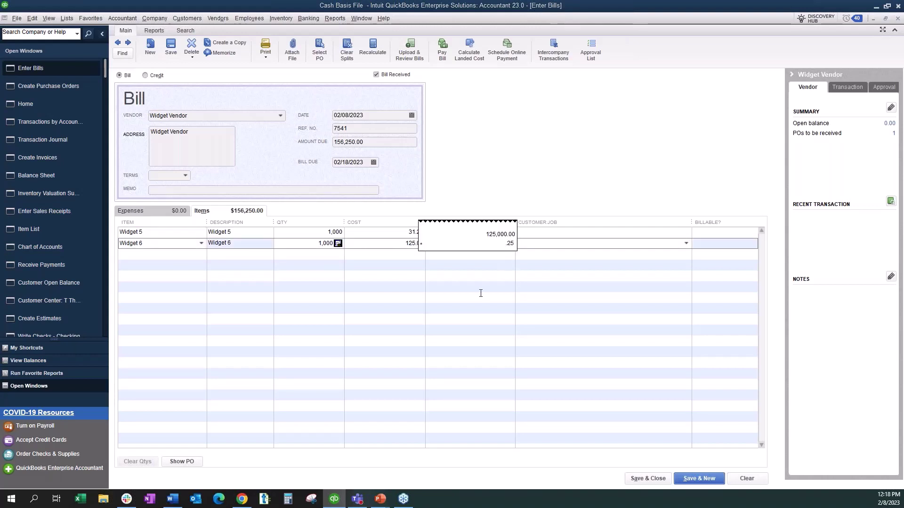
key(Return)
key(Down)
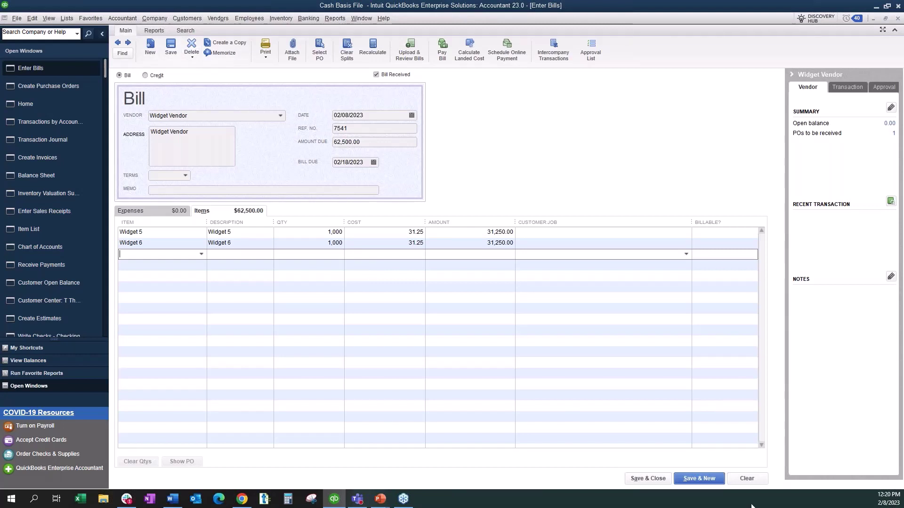
Clear the Widget Vendor bill and close the item receipt without recording it.
click(747, 479)
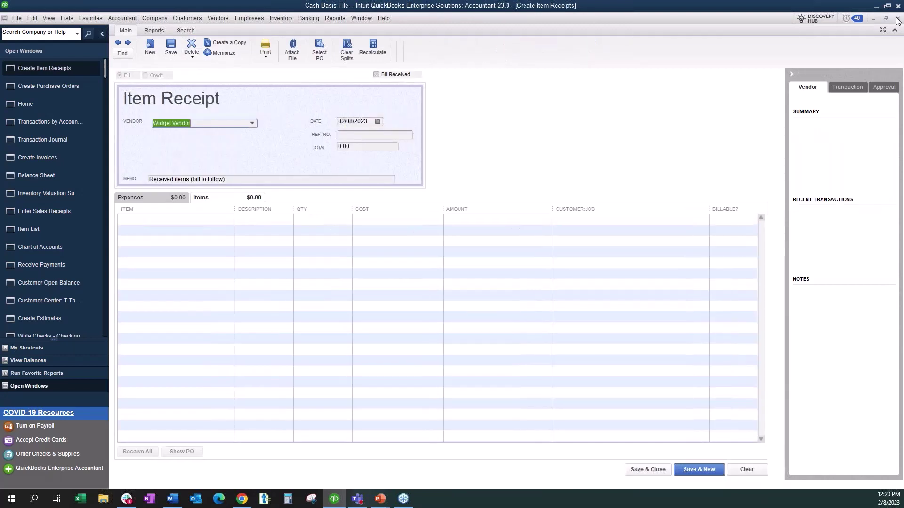
click(470, 160)
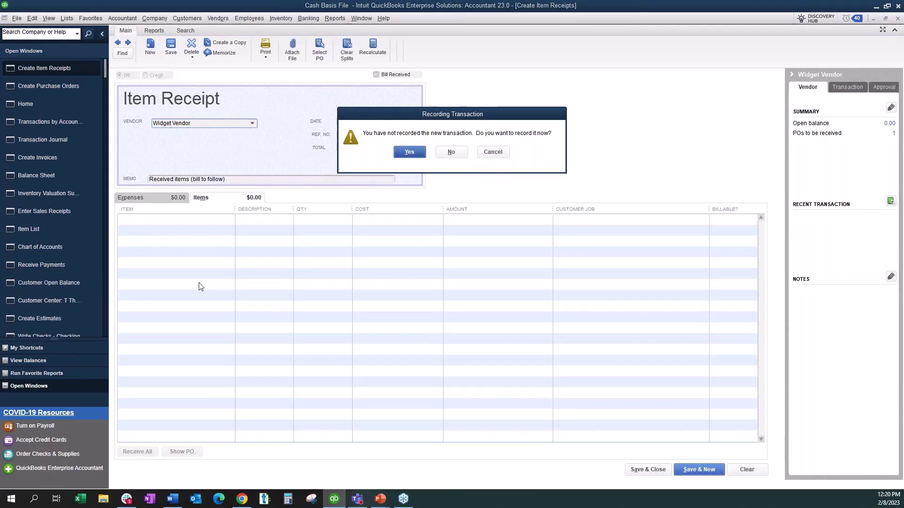
click(449, 153)
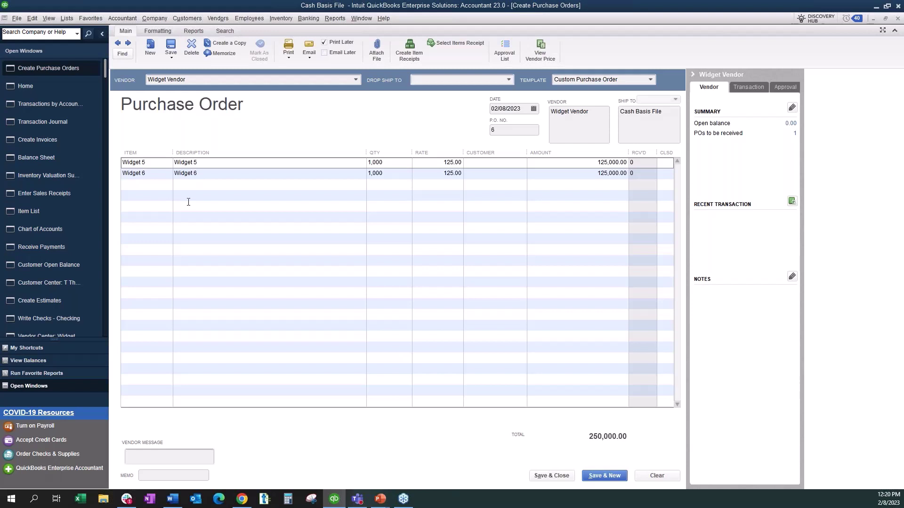
Check the Prepaid Inventory account in the chart of accounts and the Inventory Prepayment item in the item list.
click(40, 231)
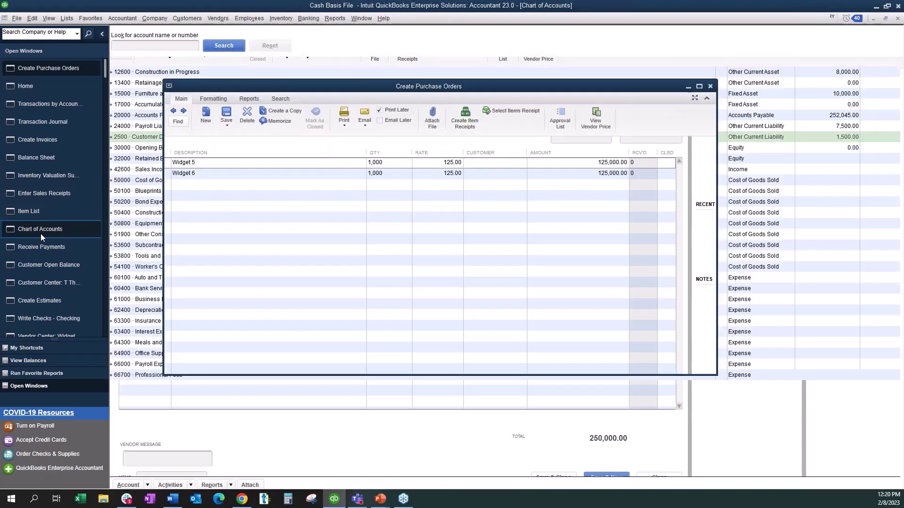
scroll(414, 235, up, 2)
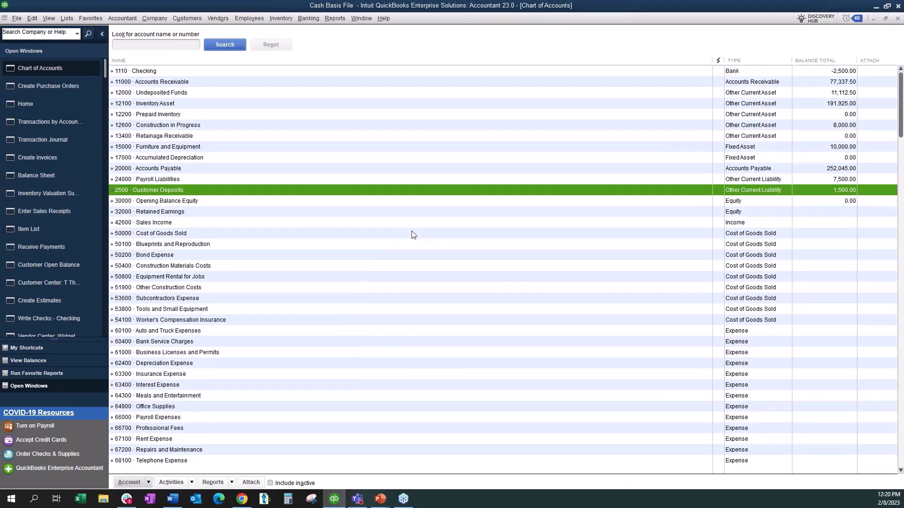
click(179, 116)
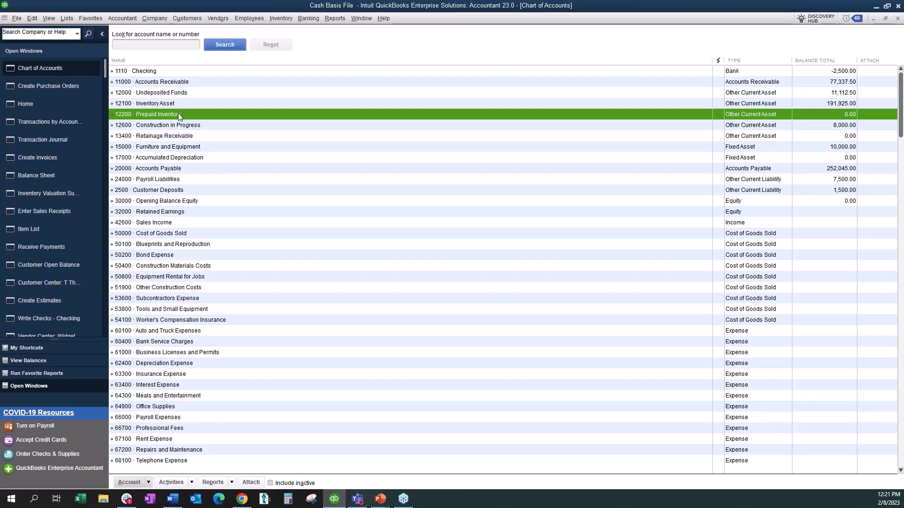
click(27, 228)
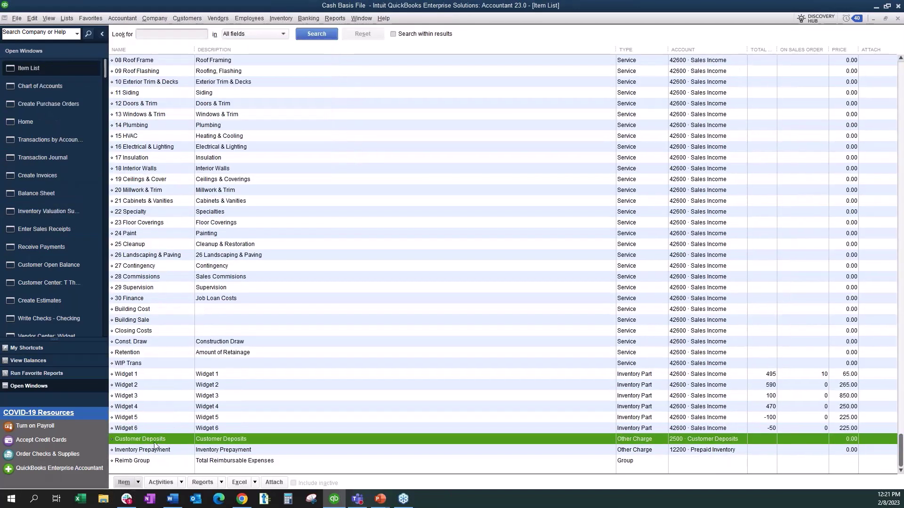
click(150, 451)
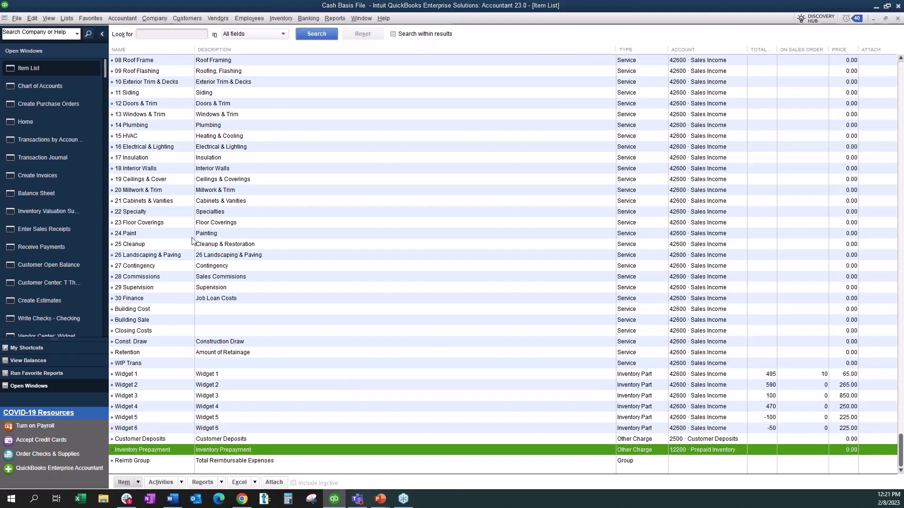
click(44, 85)
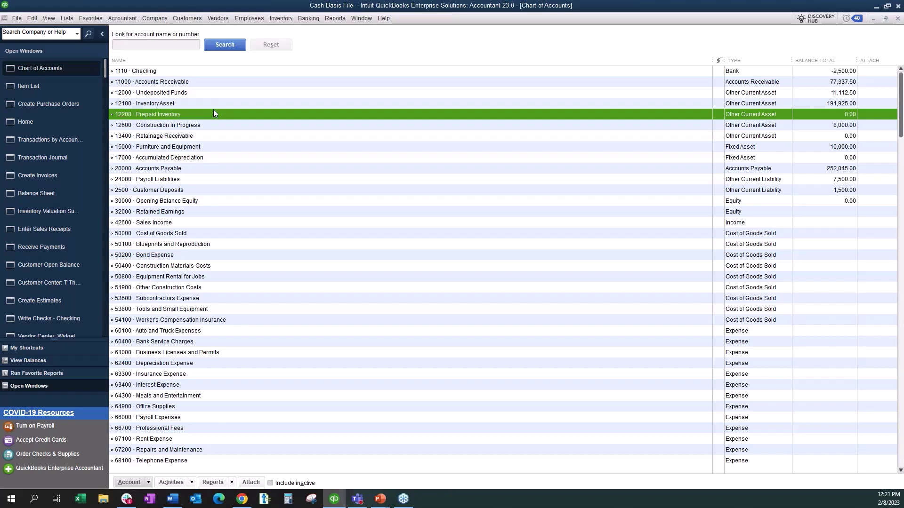
Start a new check from the 1110 Checking account payable to Widget Vendor, without receiving against its open purchase order.
click(44, 121)
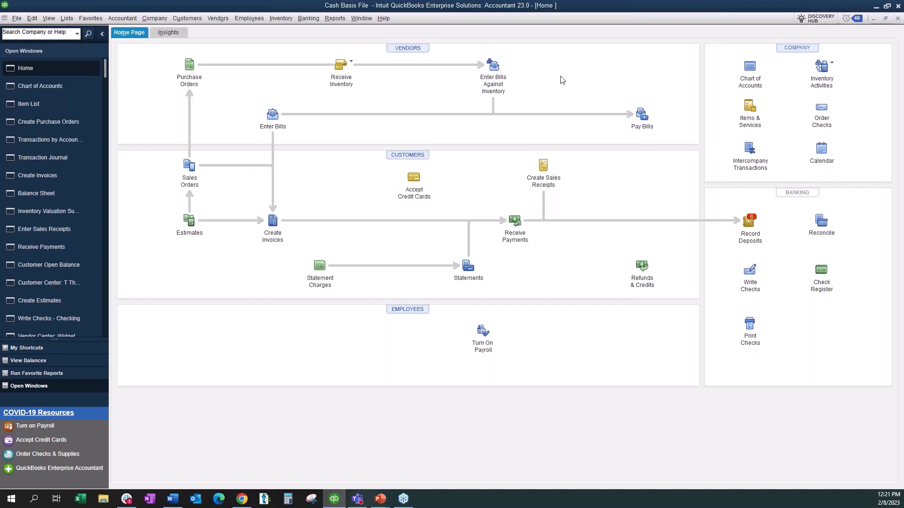
click(309, 18)
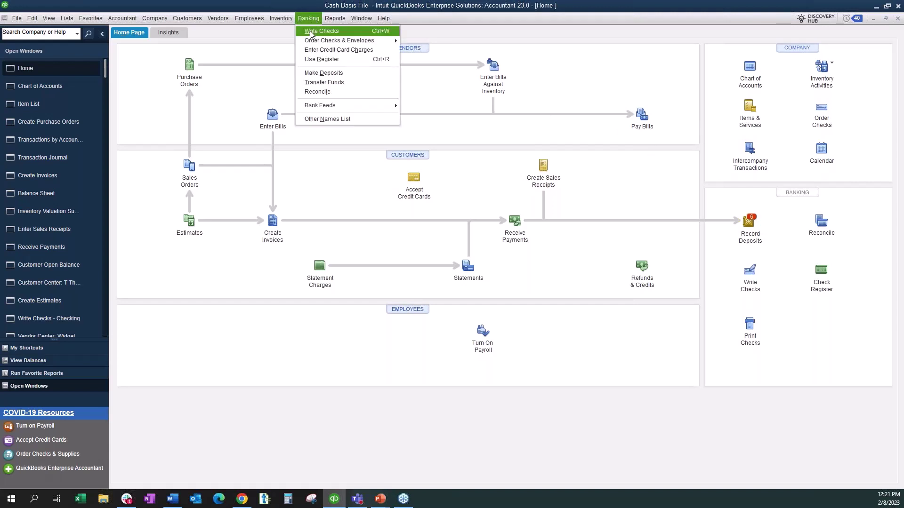
click(322, 31)
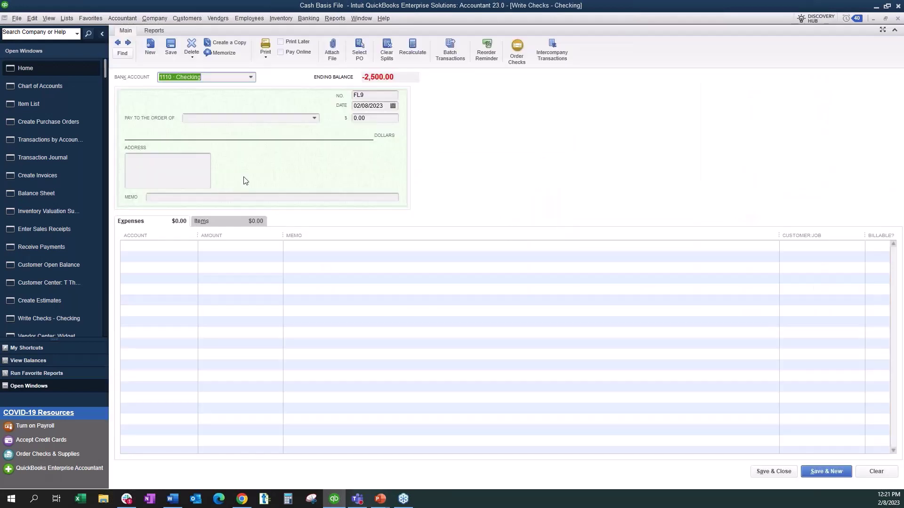
click(315, 119)
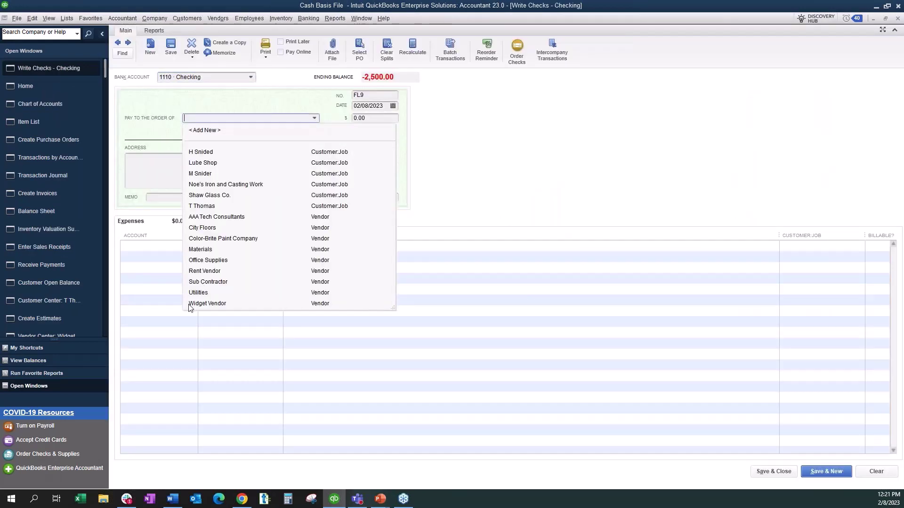
click(189, 303)
click(473, 161)
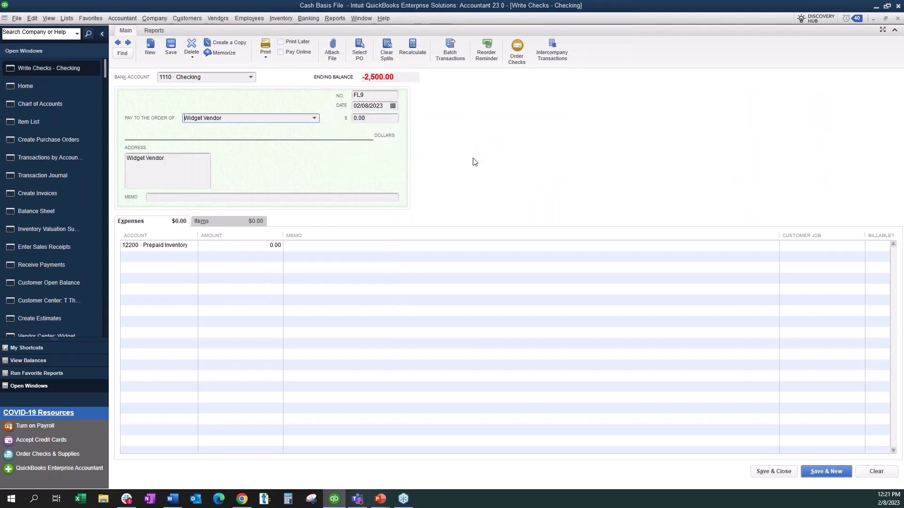
Add the Inventory Prepayment item to the first item line of the check.
click(158, 246)
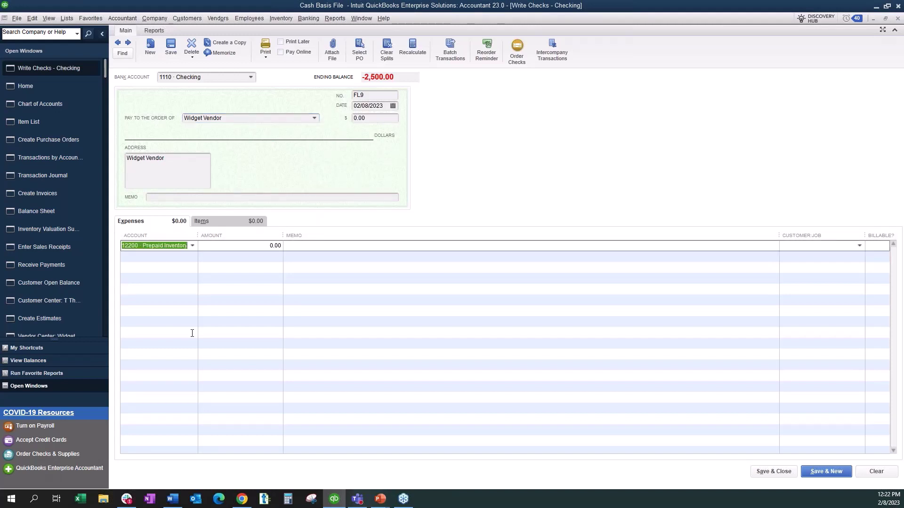
click(217, 221)
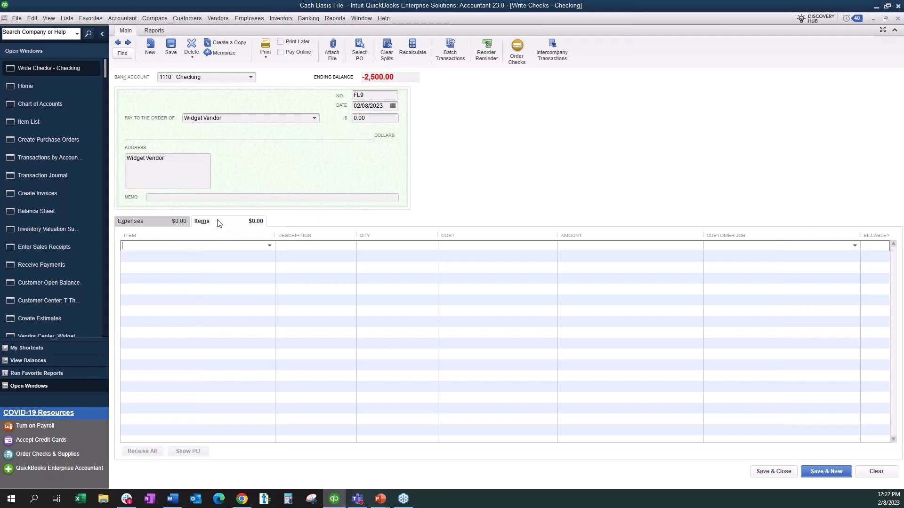
text(in)
click(190, 300)
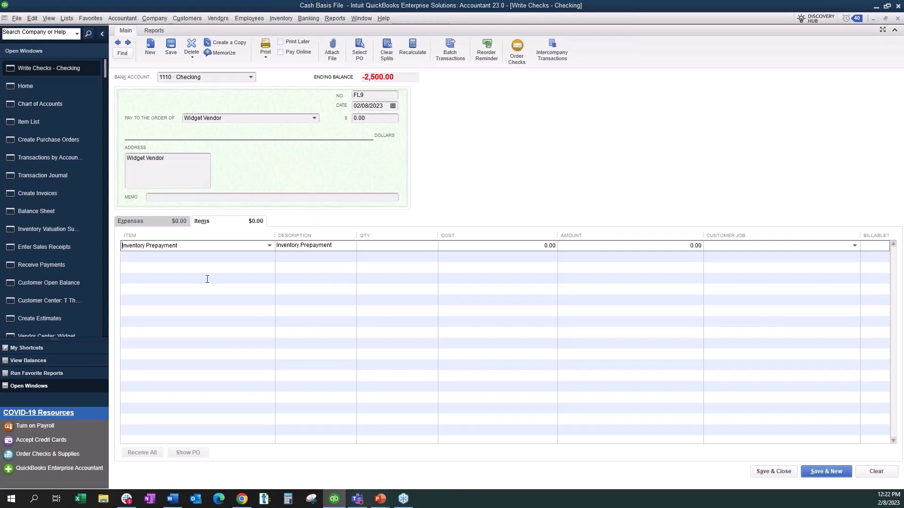
Set the check's 12200 Prepaid Inventory expense amount to 5,000 and save the check.
click(162, 221)
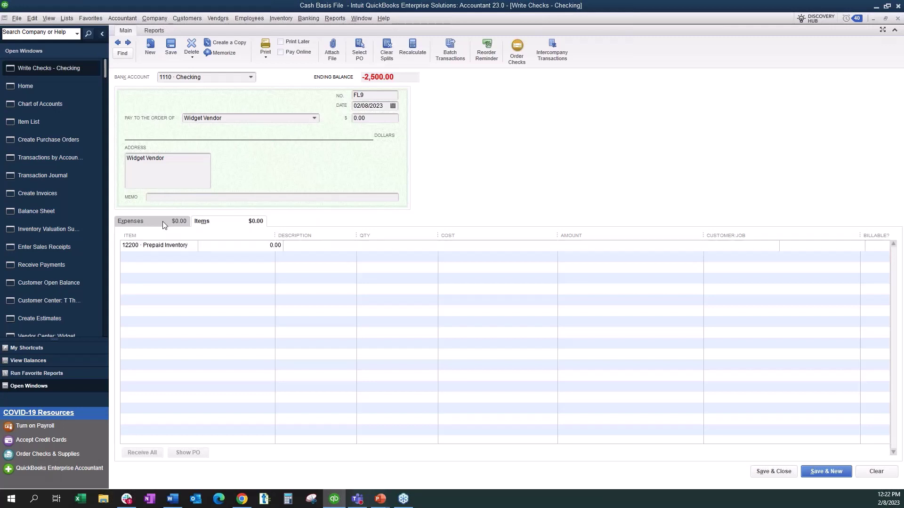
key(Tab)
text(5000)
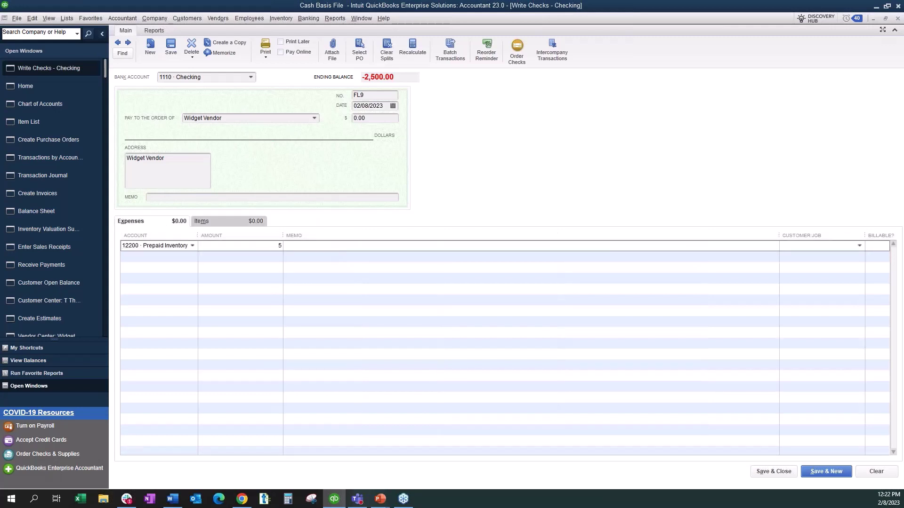
click(516, 226)
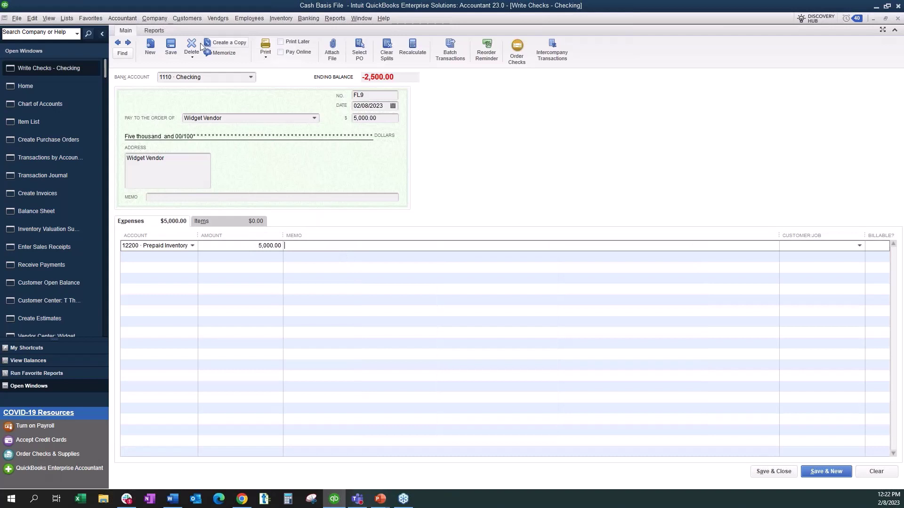
click(171, 47)
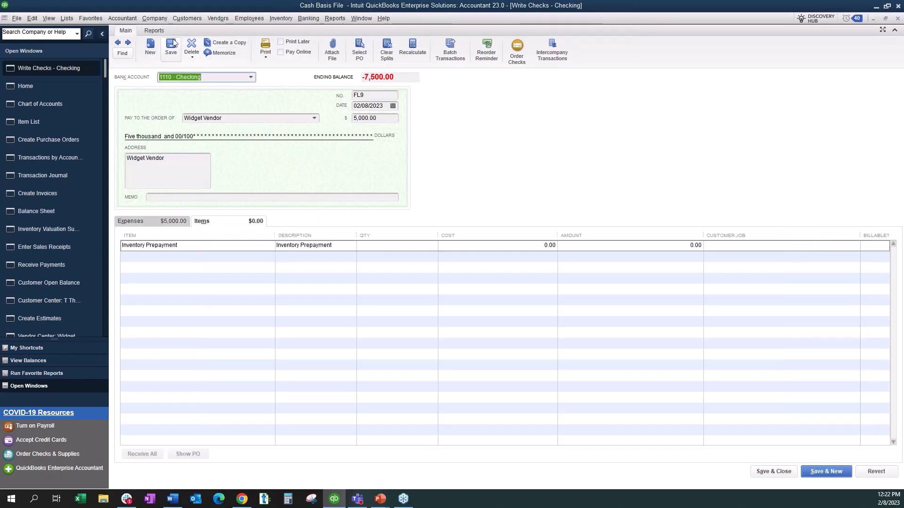
Examine the transactions behind the Balance Sheet's Prepaid Inventory balance across all dates.
click(43, 208)
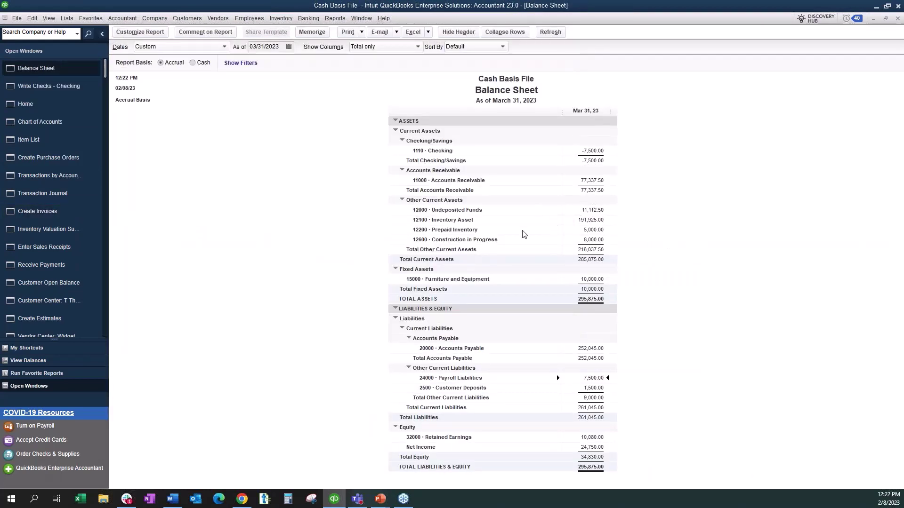
double_click(594, 229)
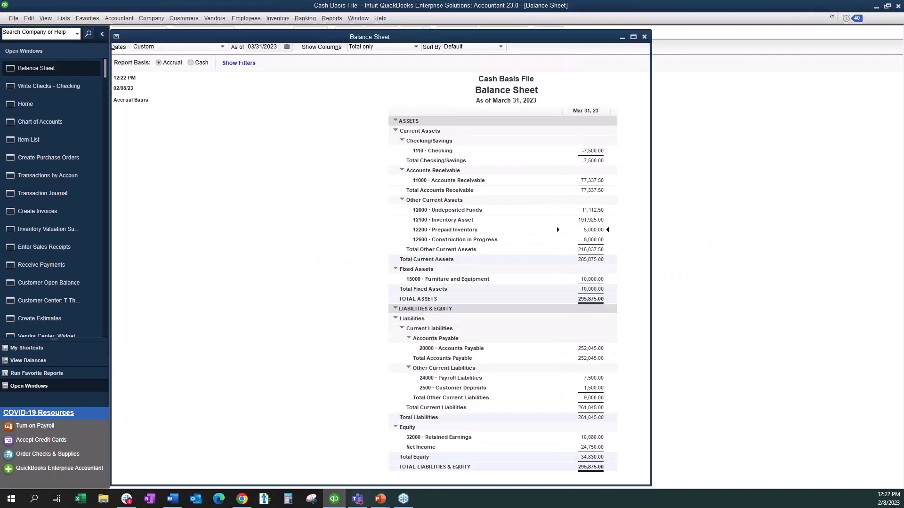
click(216, 46)
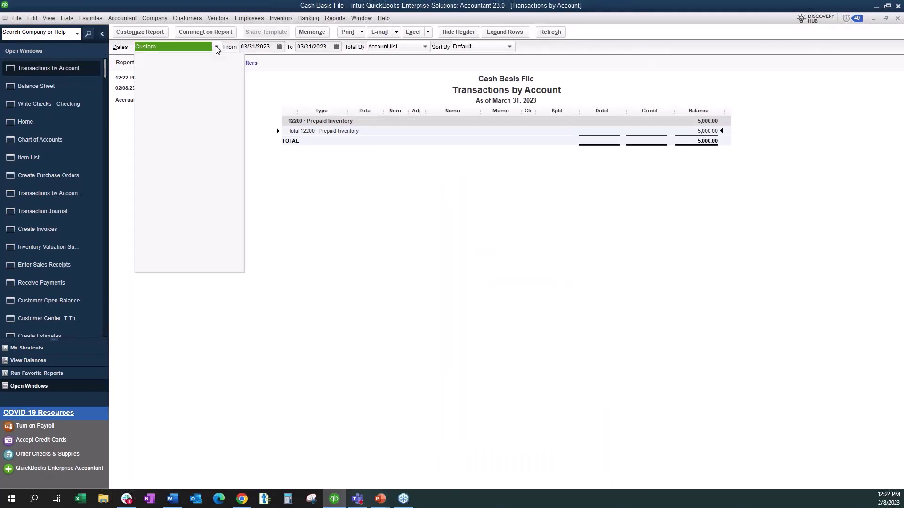
click(145, 60)
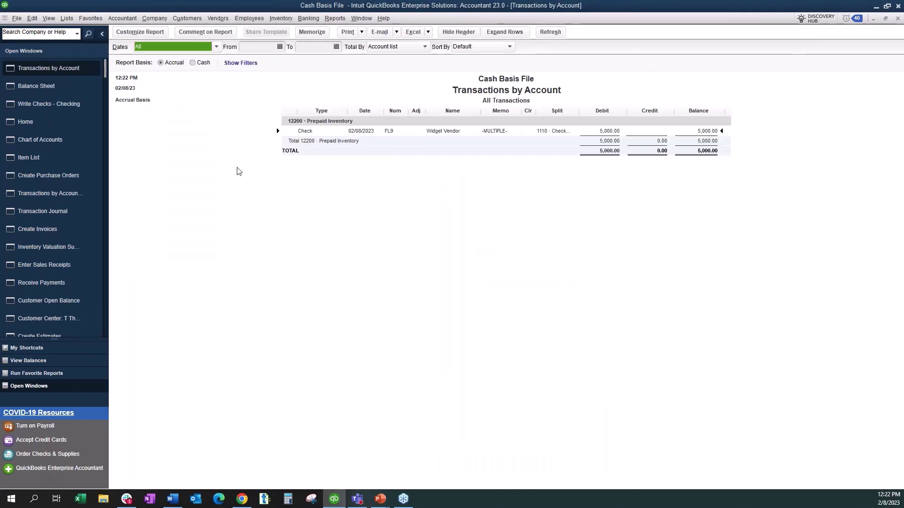
Sort the Prepaid Inventory transactions report by Name.
click(466, 46)
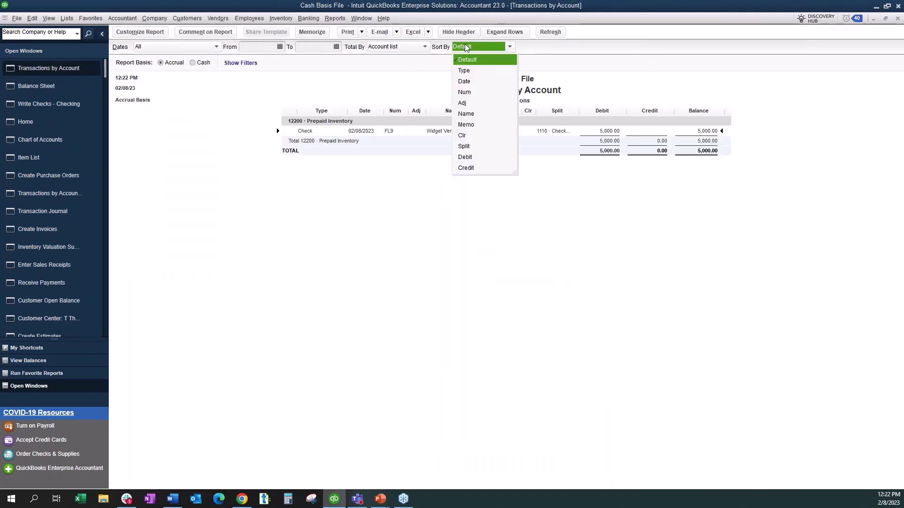
click(470, 120)
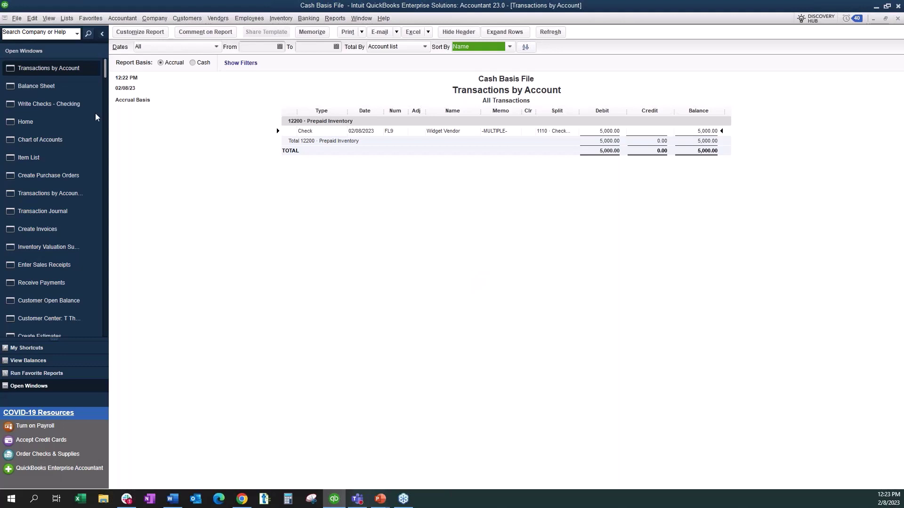
Receive the items on Widget Vendor's open purchase order as a bill already received, with reference number 85521.
click(29, 121)
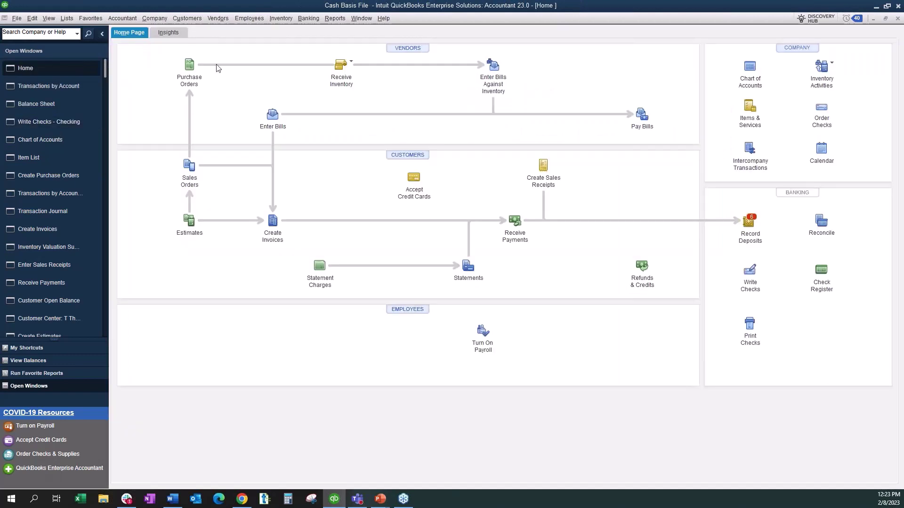
click(188, 65)
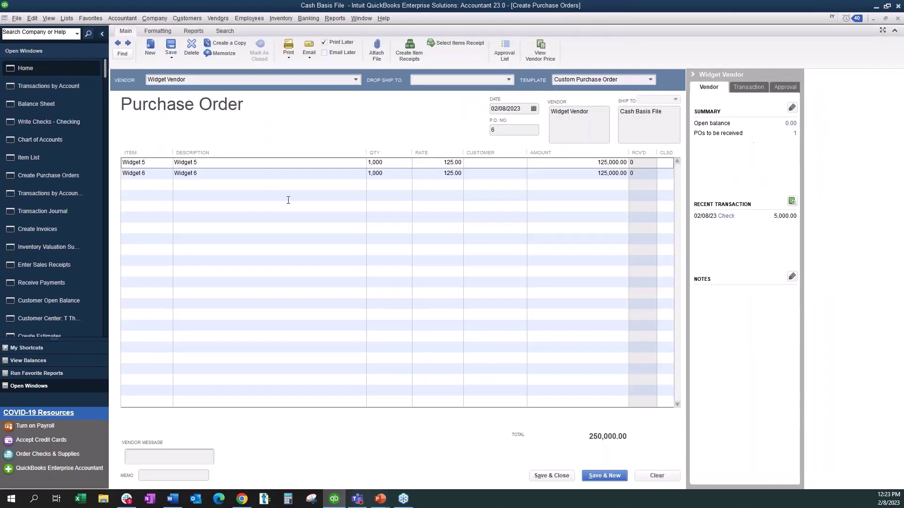
click(413, 64)
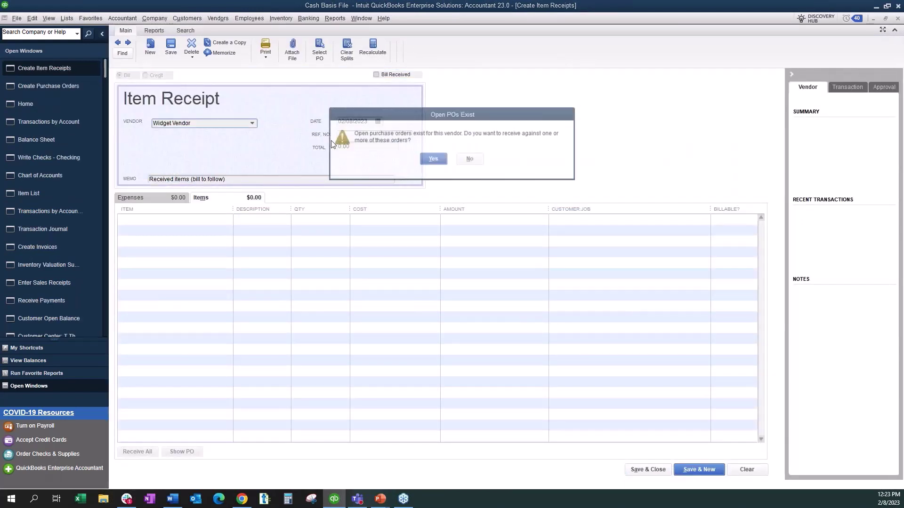
click(426, 158)
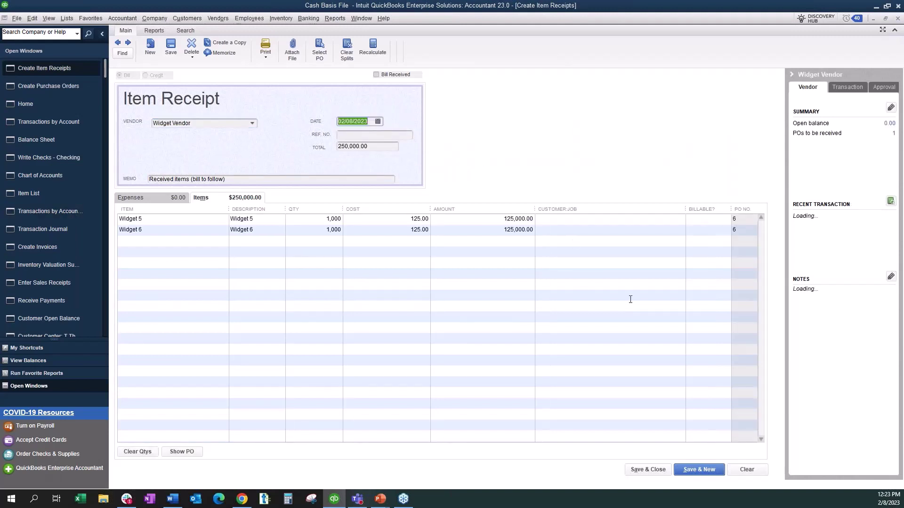
click(377, 74)
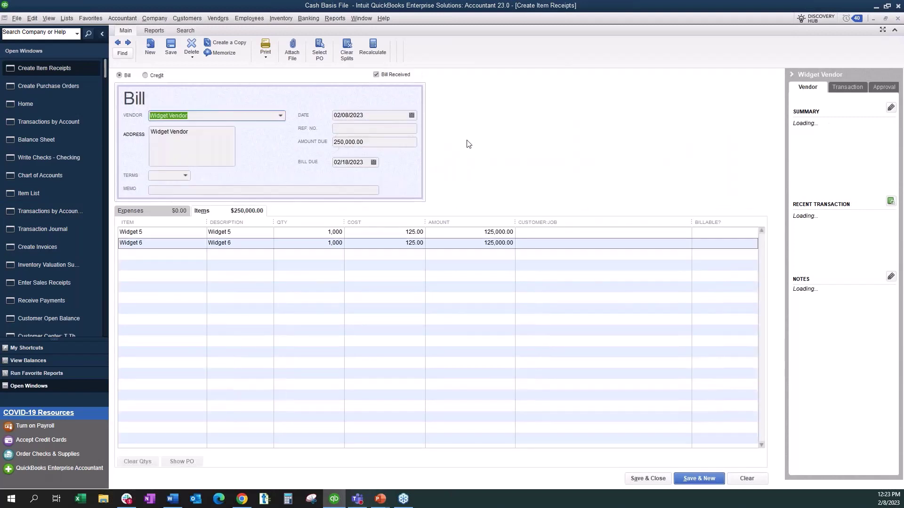
text(85521)
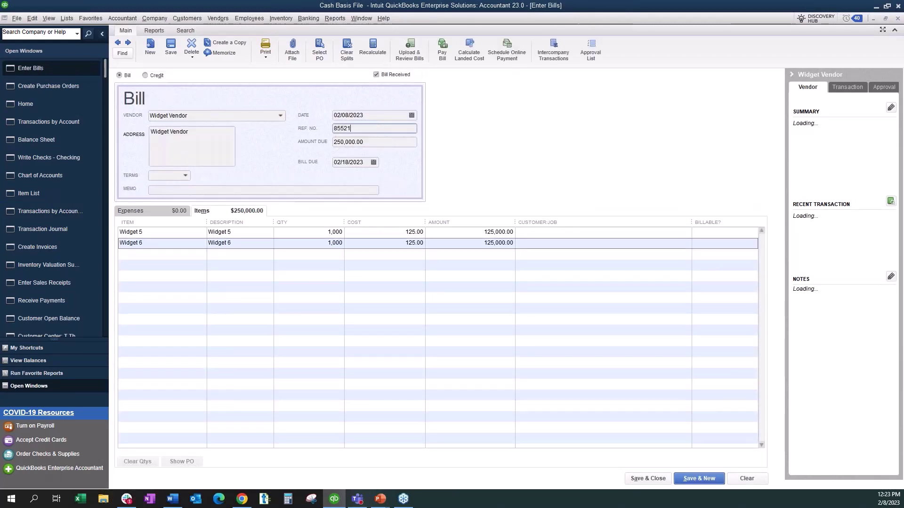
click(422, 319)
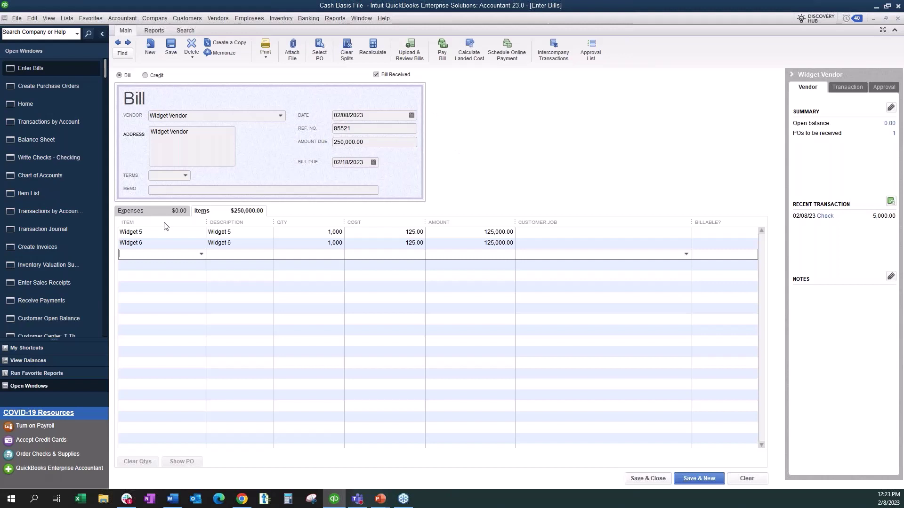
text(Inv)
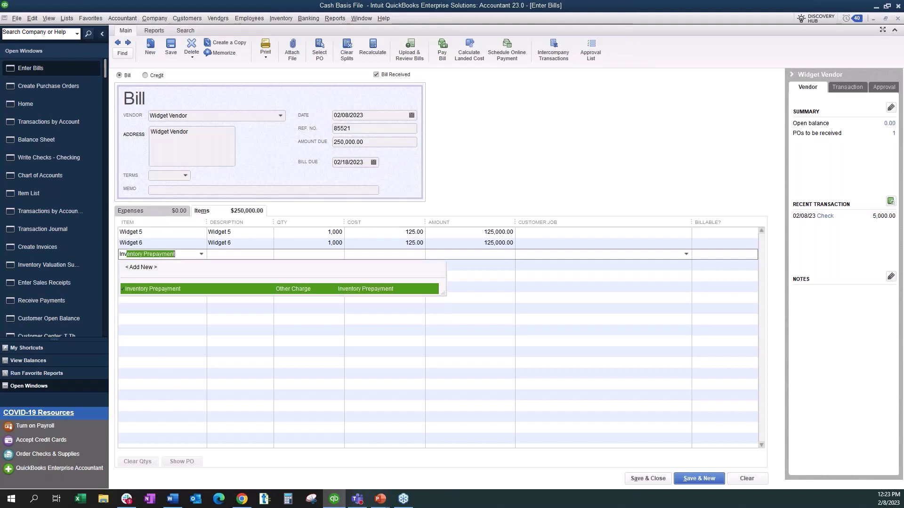
key(BackSpace)
key(BackSpace)
key(BackSpace)
key(BackSpace)
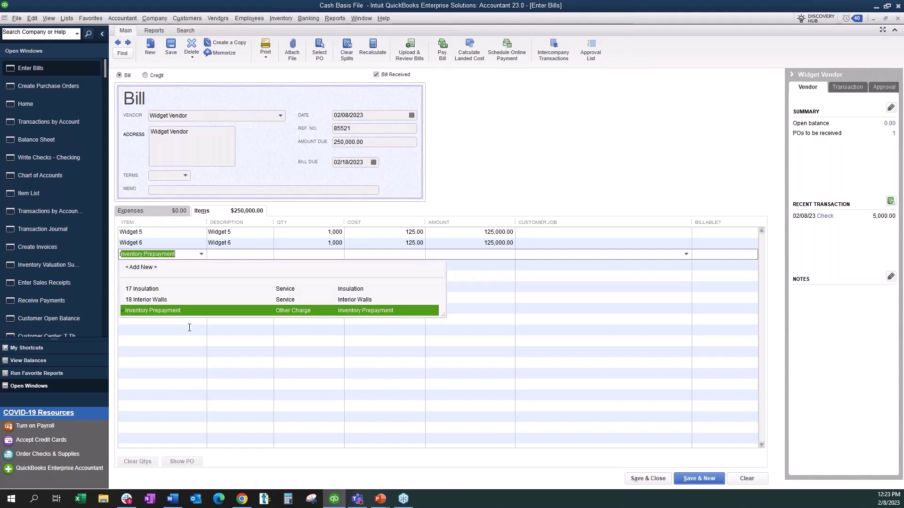
Add a -5,000 expense line for 12200 Prepaid Inventory to the Widget Vendor bill and save the bill.
click(137, 210)
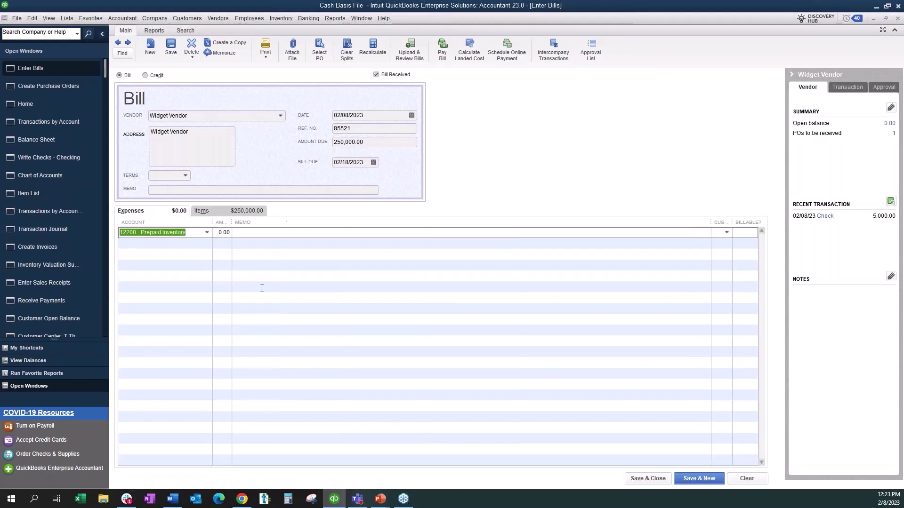
drag(232, 228, 306, 227)
click(280, 233)
text(-5000)
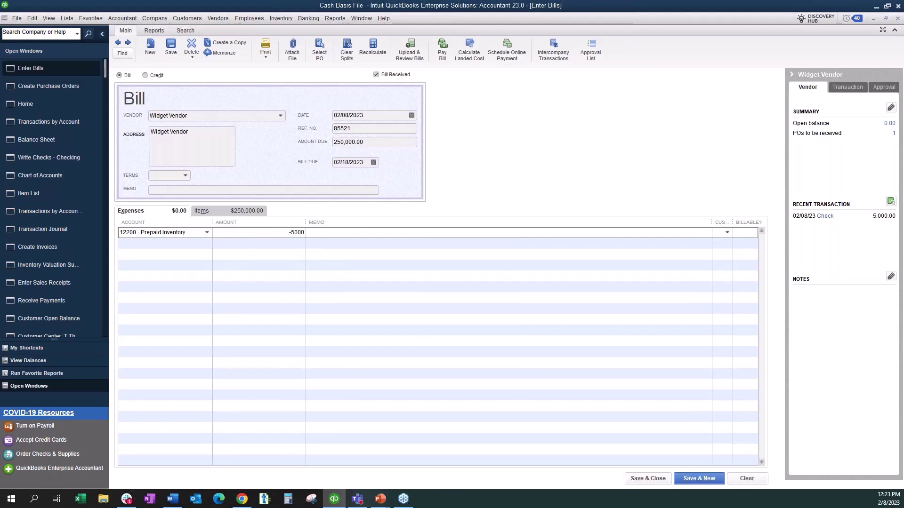
key(Down)
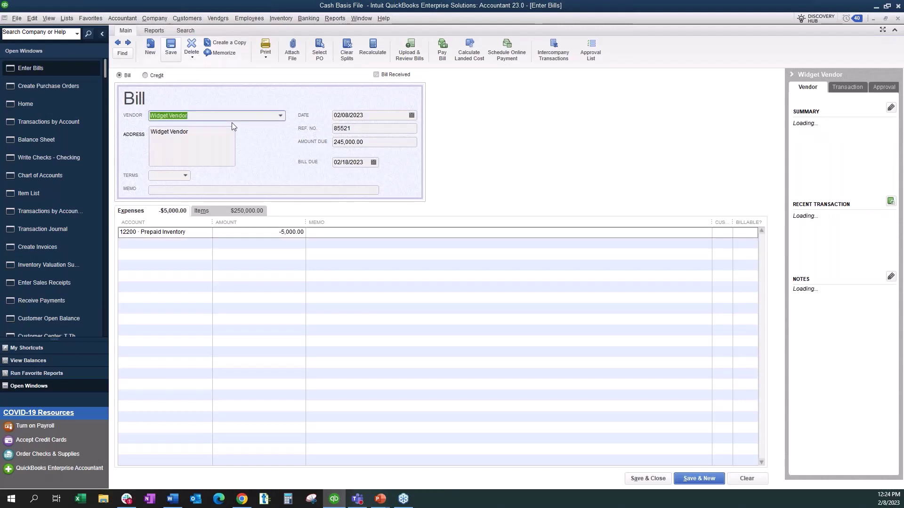
Review the bill's transaction journal, the Balance Sheet and the Prepaid Inventory transactions report.
click(148, 30)
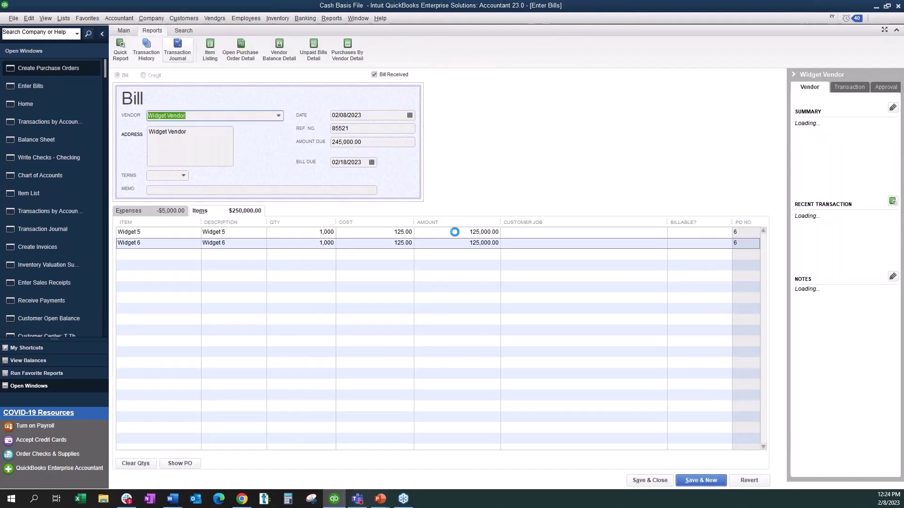
key(ctrl+y)
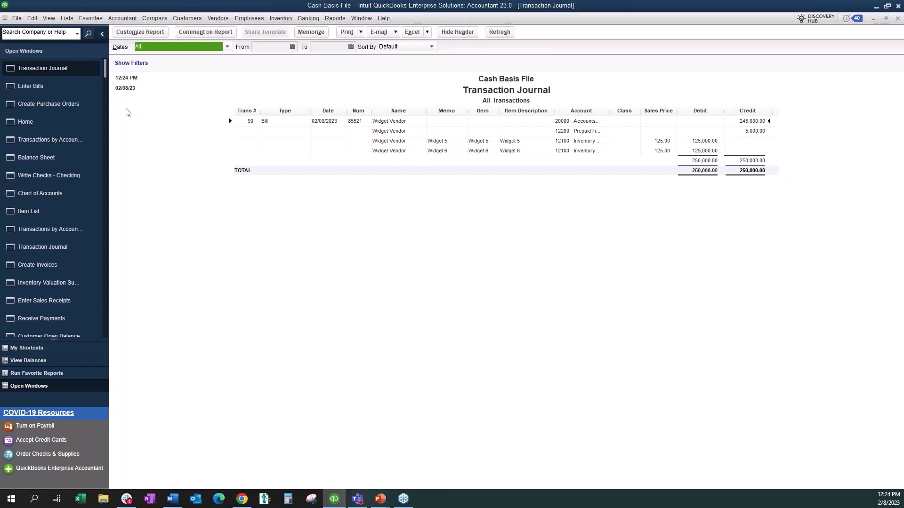
click(39, 162)
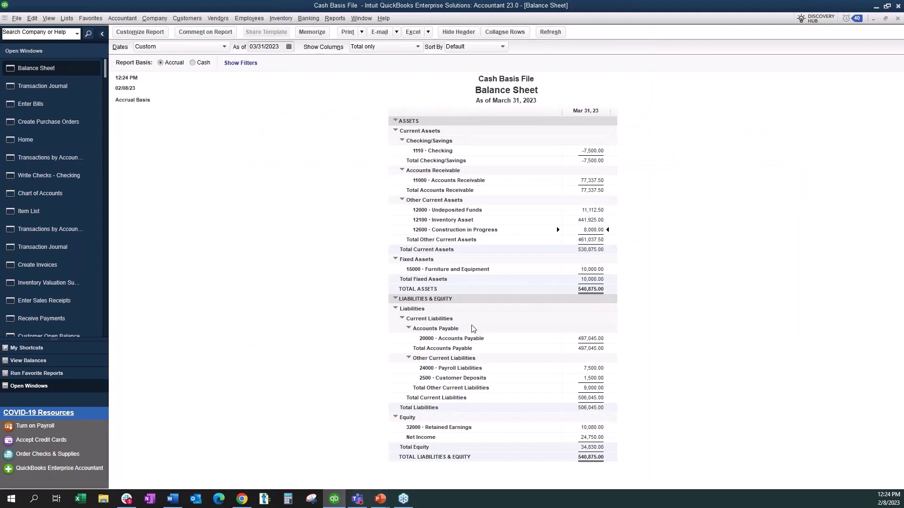
click(47, 162)
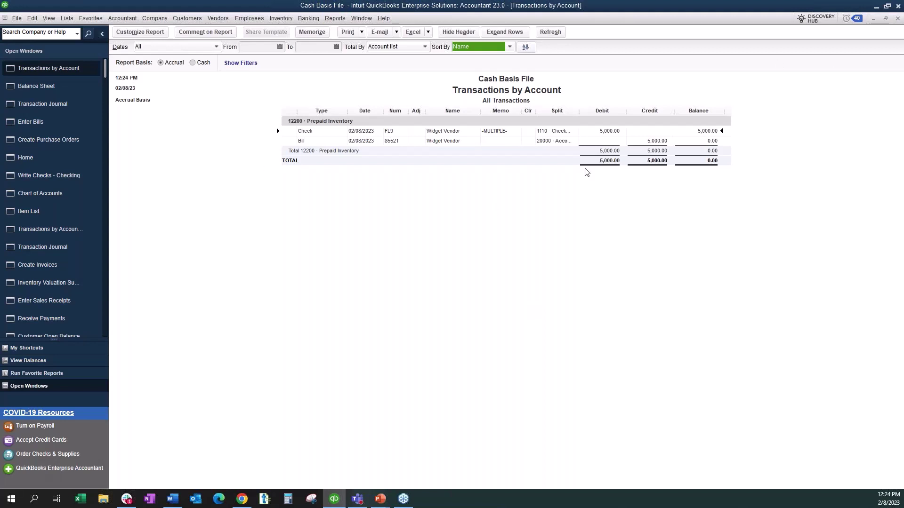
Begin reconciling the 12200 Prepaid Inventory account with statement date 03/31/2023 and an ending balance of 0.00, accepting the future date.
click(40, 157)
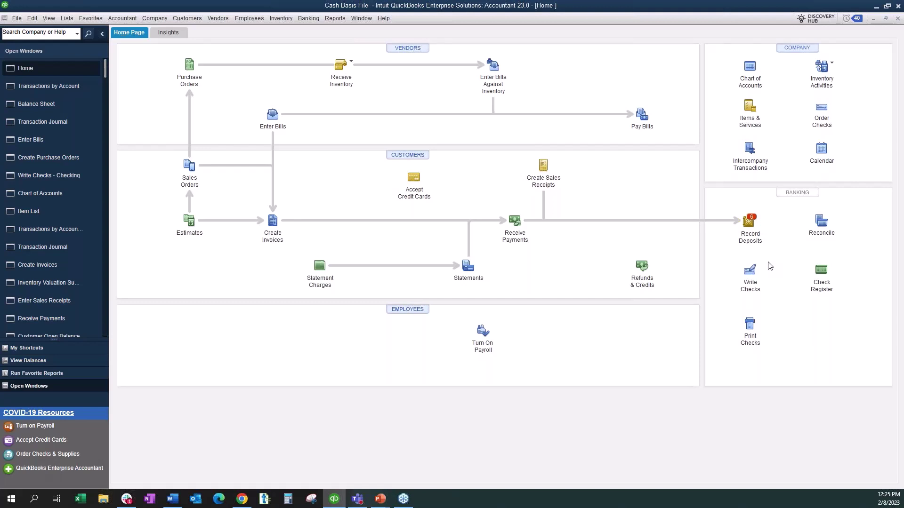
click(821, 223)
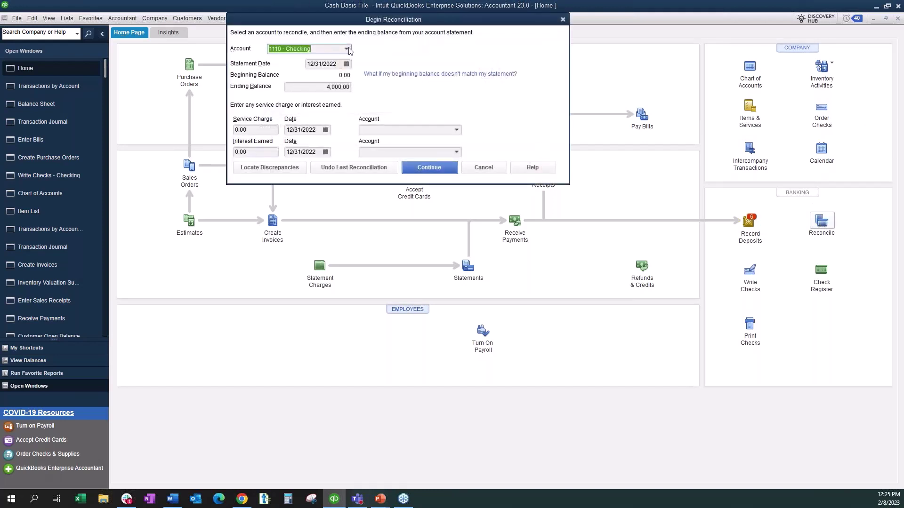
click(347, 50)
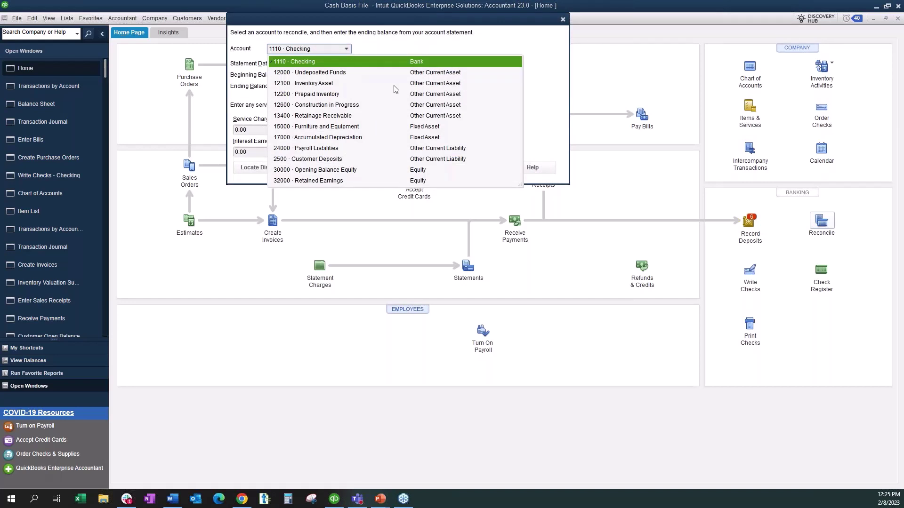
click(320, 95)
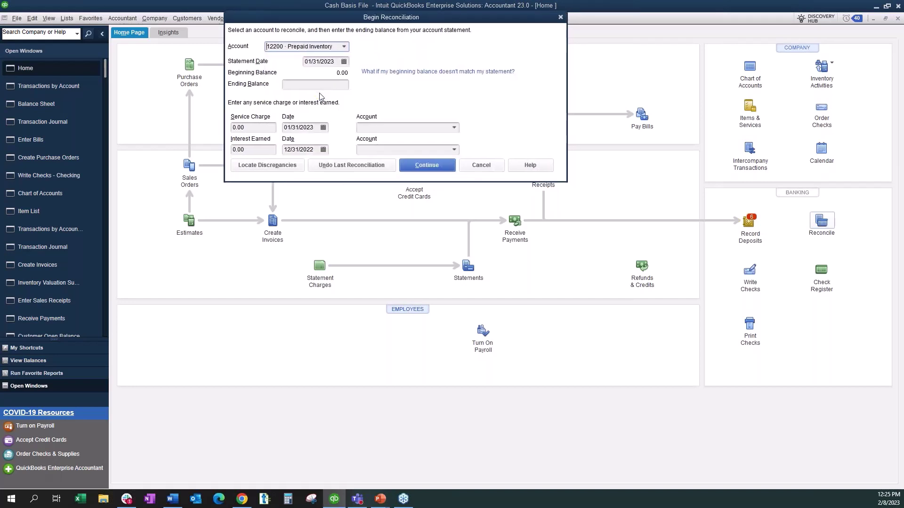
click(345, 61)
click(381, 77)
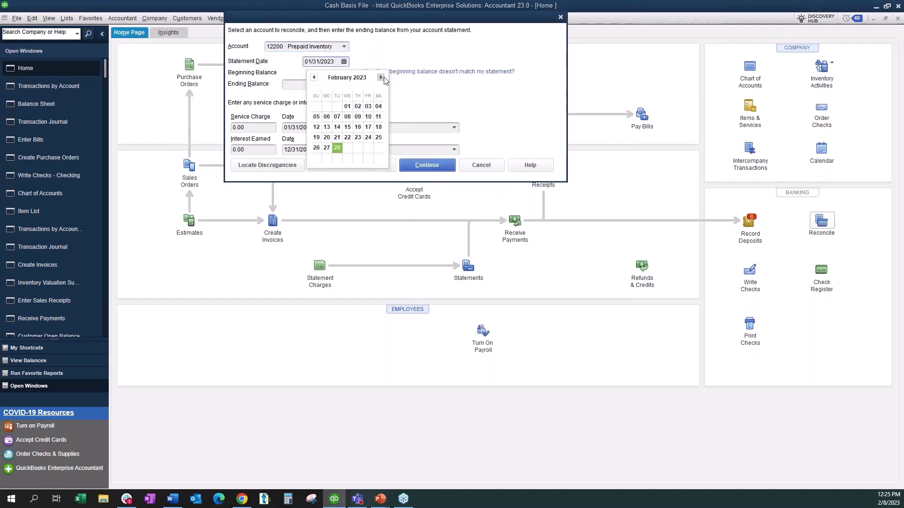
click(381, 77)
click(368, 148)
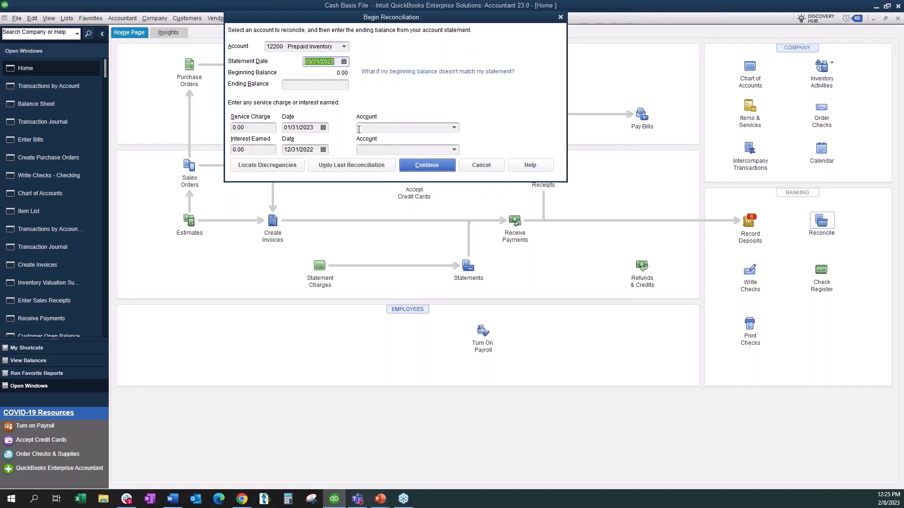
click(322, 85)
click(426, 168)
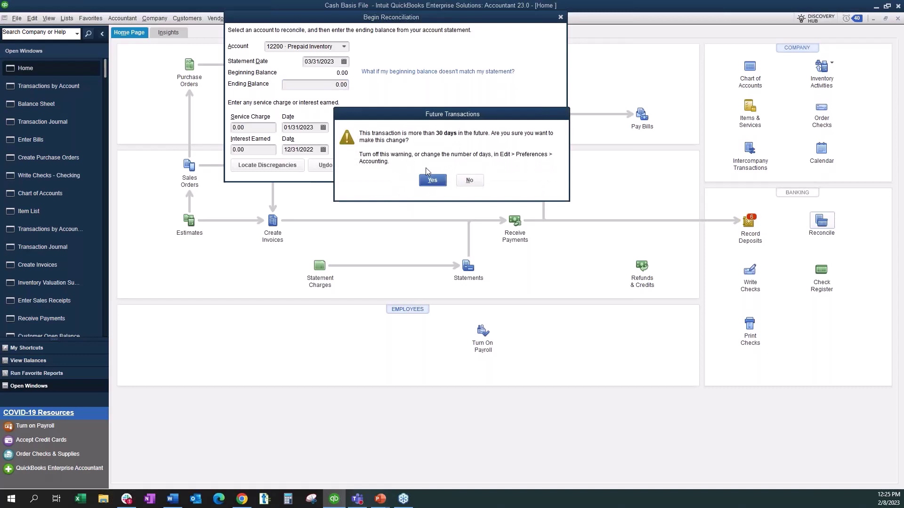
click(429, 180)
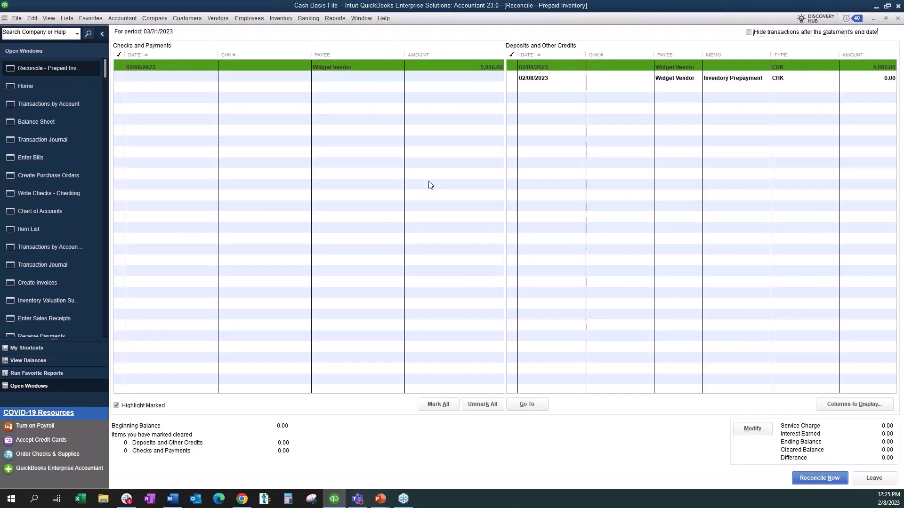
Mark the Widget Vendor prepayment entries as cleared and complete the Prepaid Inventory reconciliation.
click(511, 56)
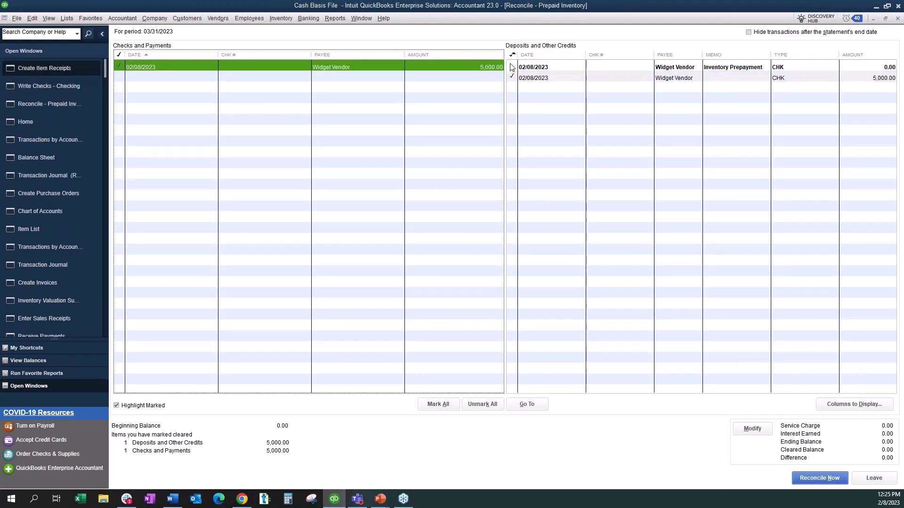
click(513, 67)
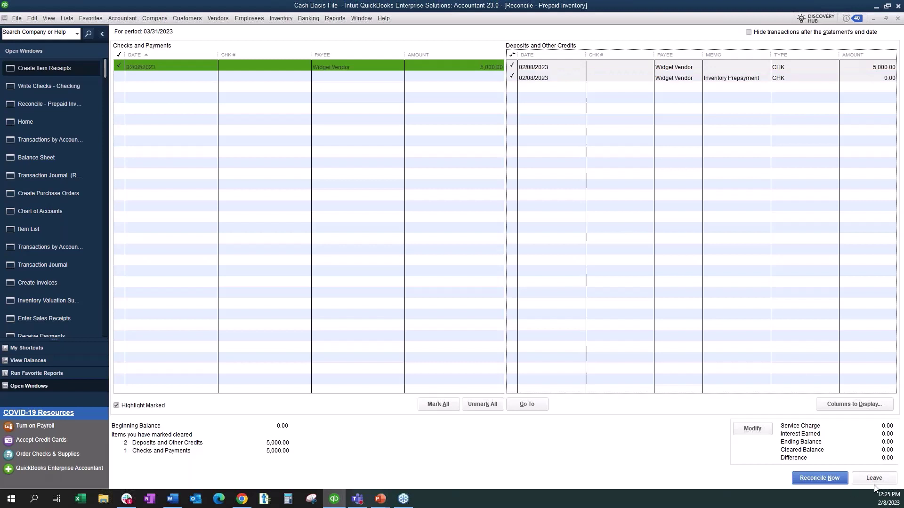
click(817, 482)
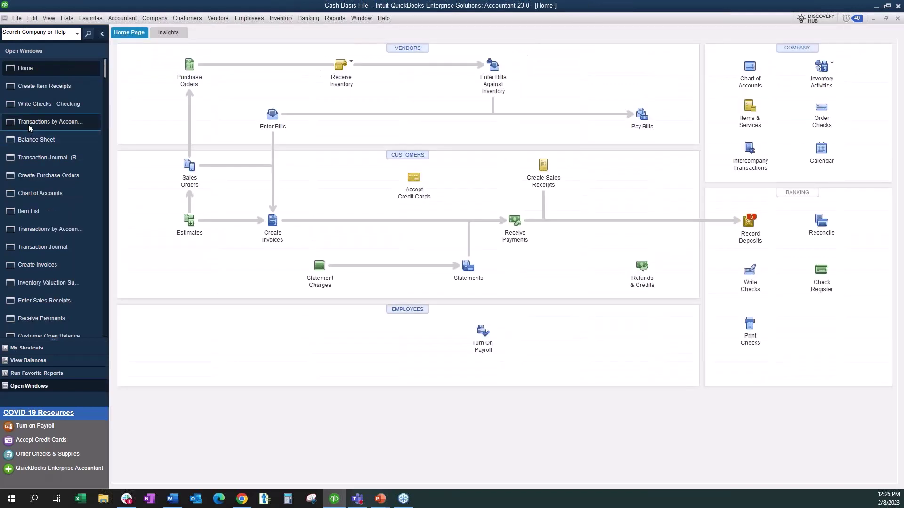
Check the Prepaid Inventory transactions for cleared marks, and look over the bill's journal and the Customer Deposits transactions.
click(29, 122)
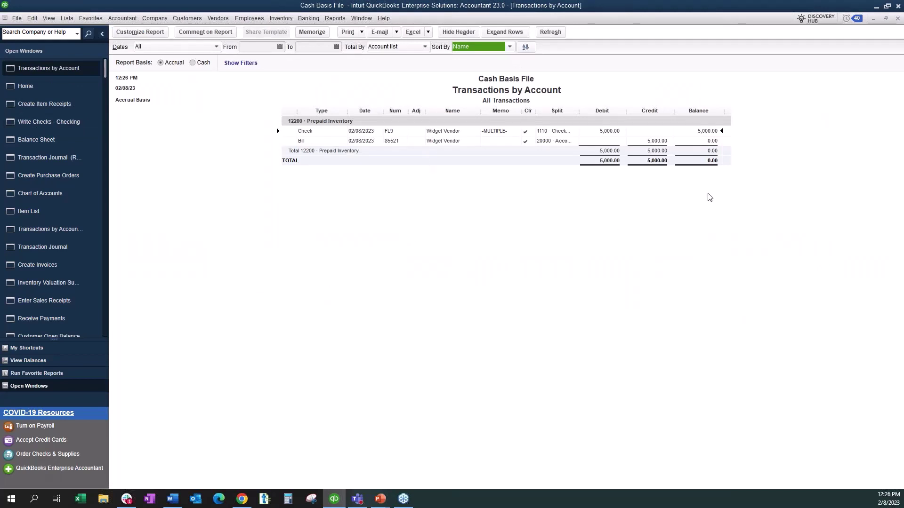
click(64, 159)
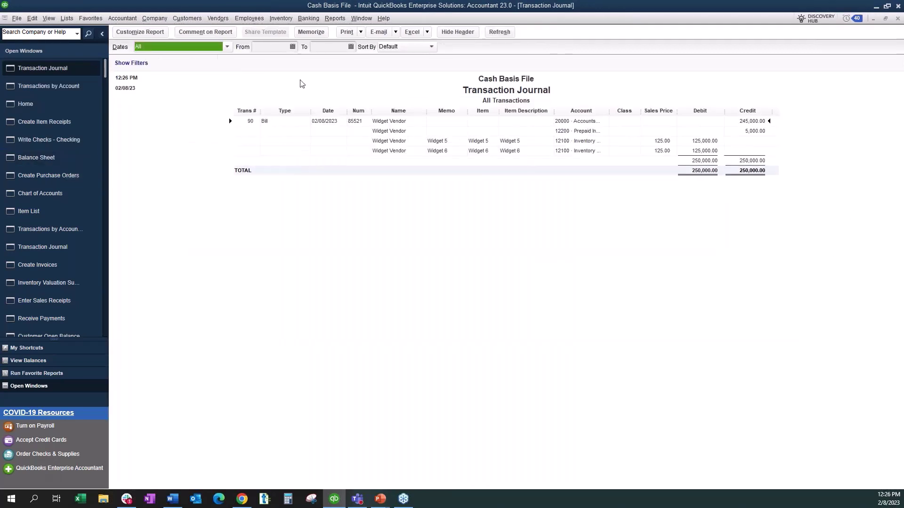
click(46, 235)
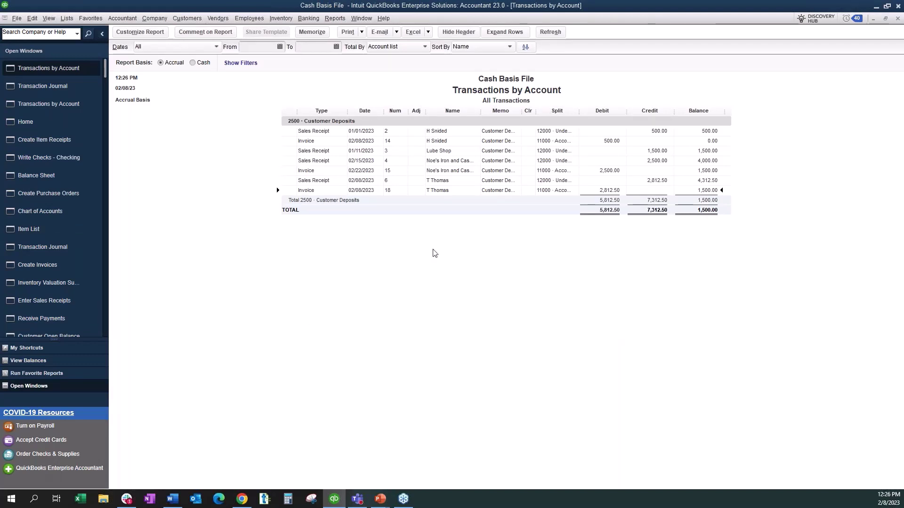
Begin reconciling the 2500 Customer Deposits account with statement date 03/31/2023 and an ending balance of 0.00, accepting the future date.
click(24, 121)
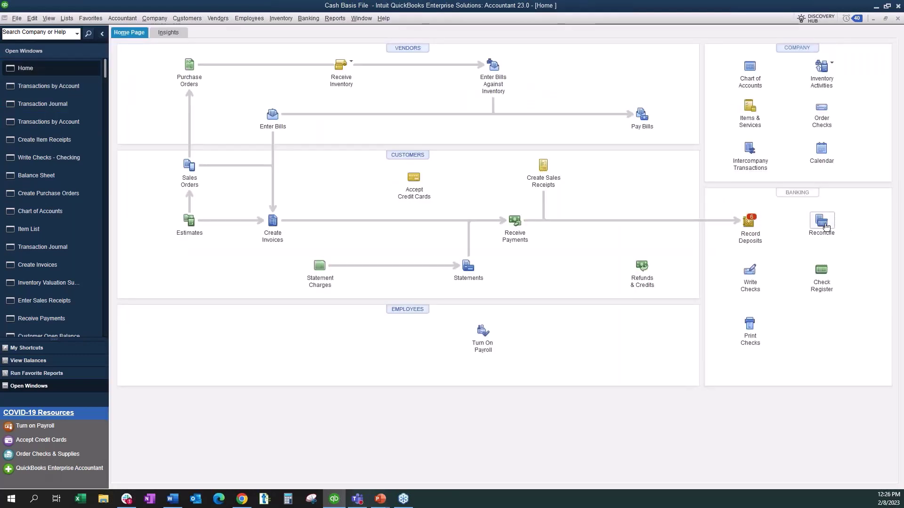
click(822, 221)
click(343, 44)
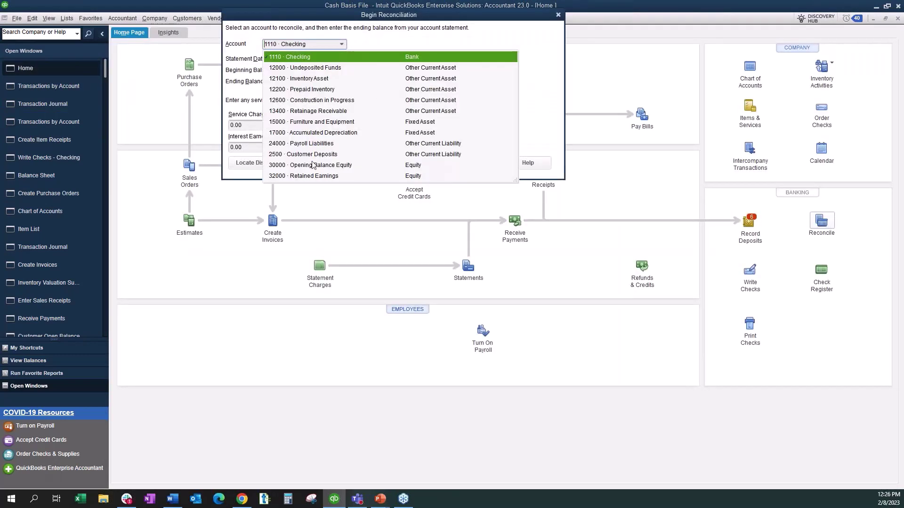
click(311, 155)
click(337, 54)
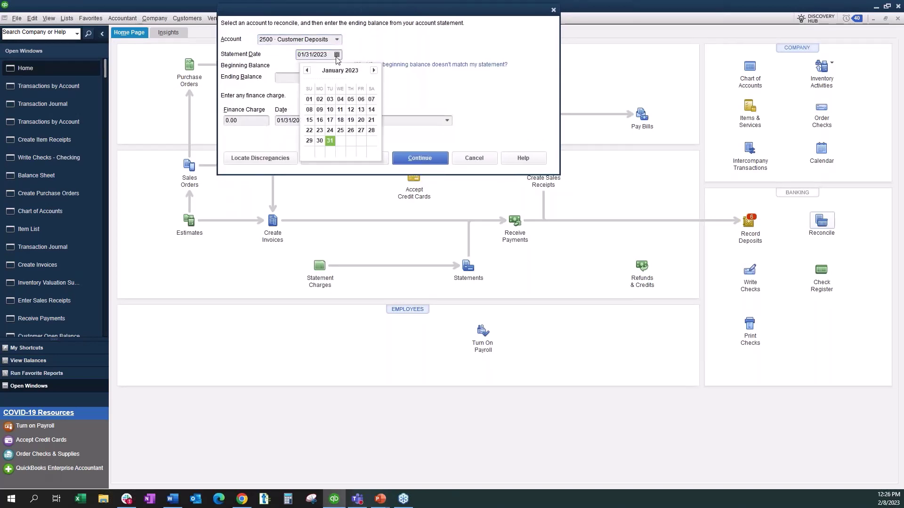
click(374, 71)
click(374, 70)
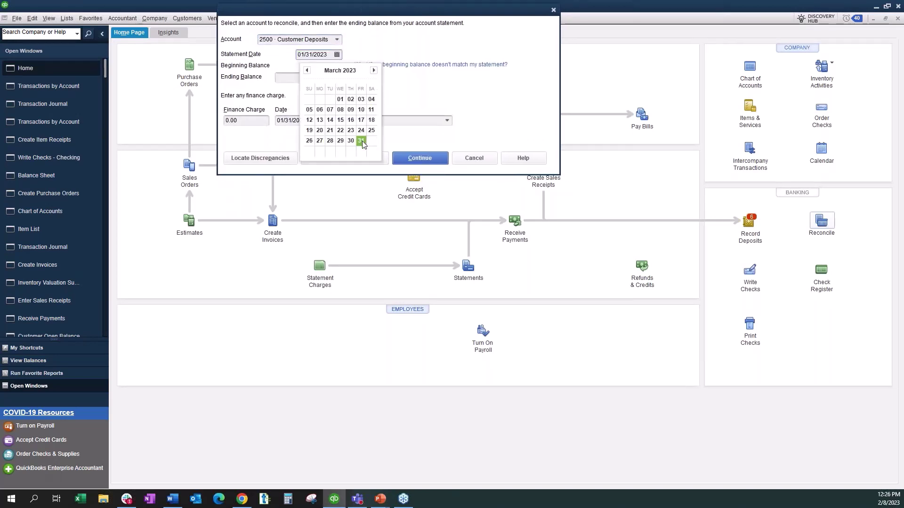
click(362, 140)
click(326, 77)
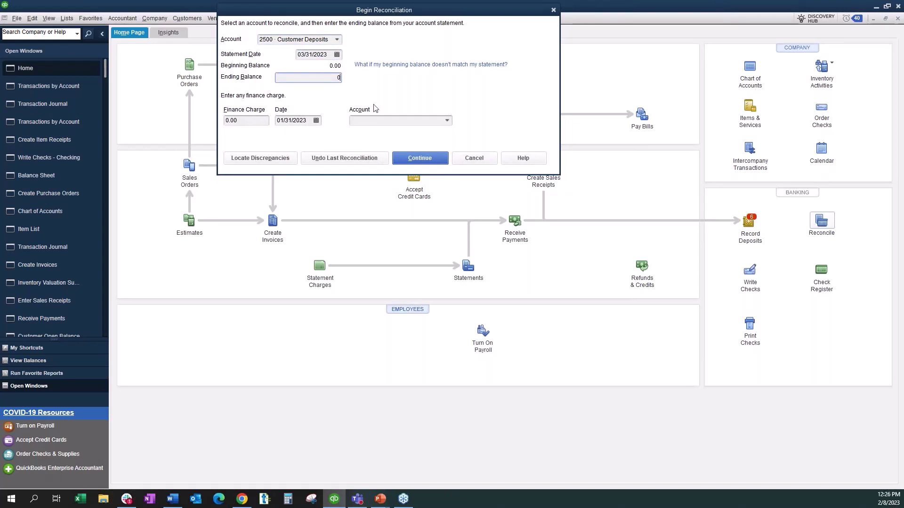
click(429, 159)
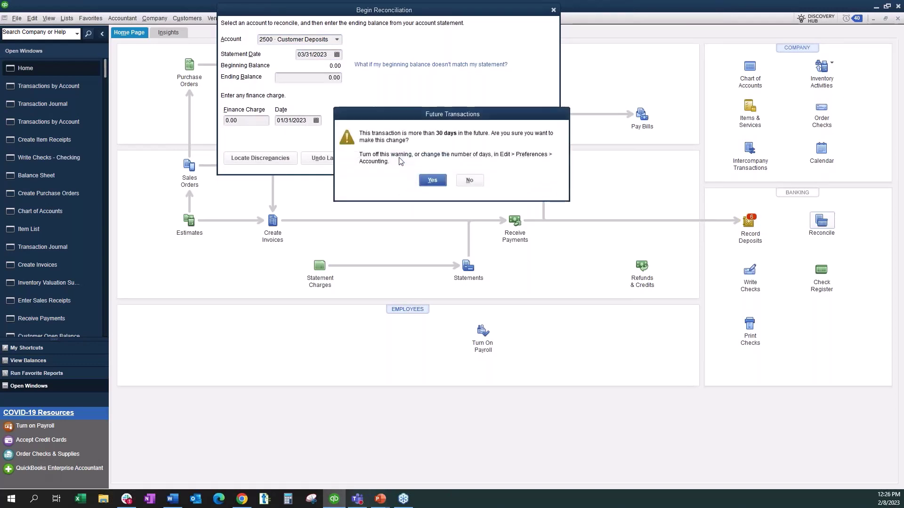
click(431, 182)
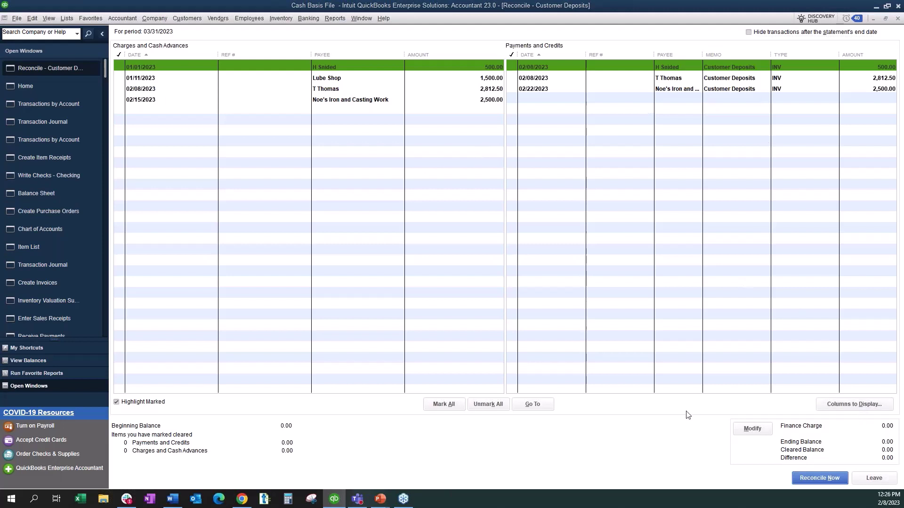
Mark the matching 500.00, 2,812.50 and 2,500.00 entries on both sides as cleared and complete the Customer Deposits reconciliation.
click(854, 404)
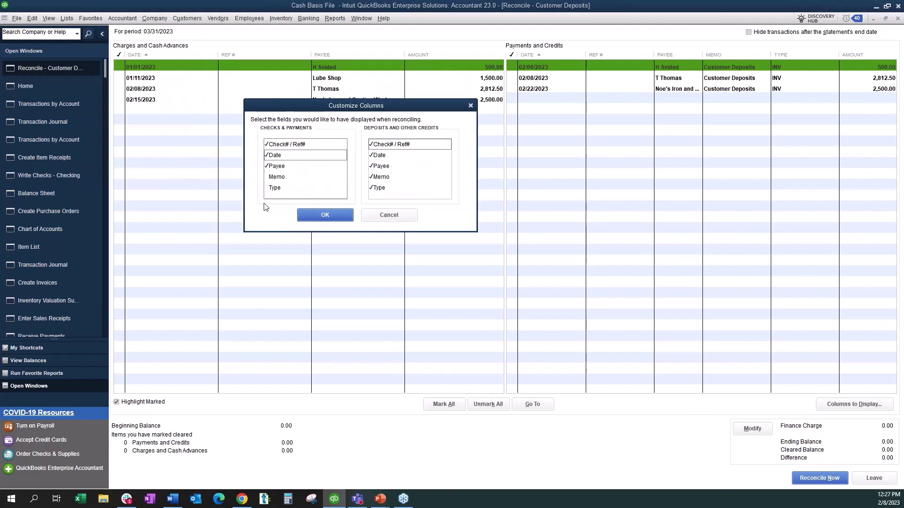
click(318, 215)
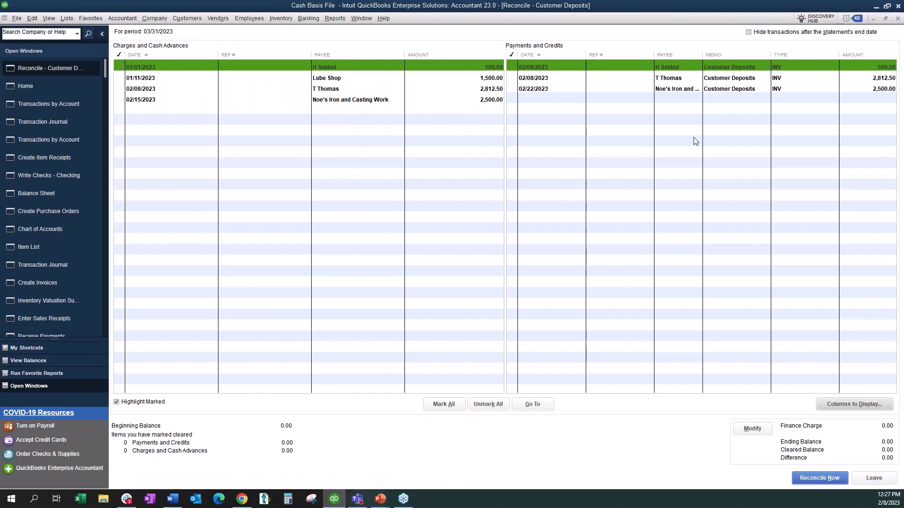
click(513, 67)
click(120, 64)
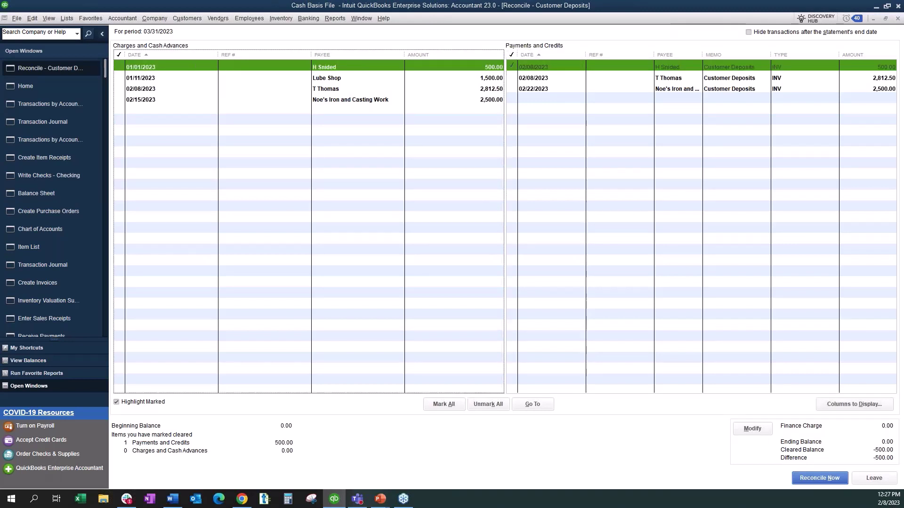
click(513, 78)
click(121, 89)
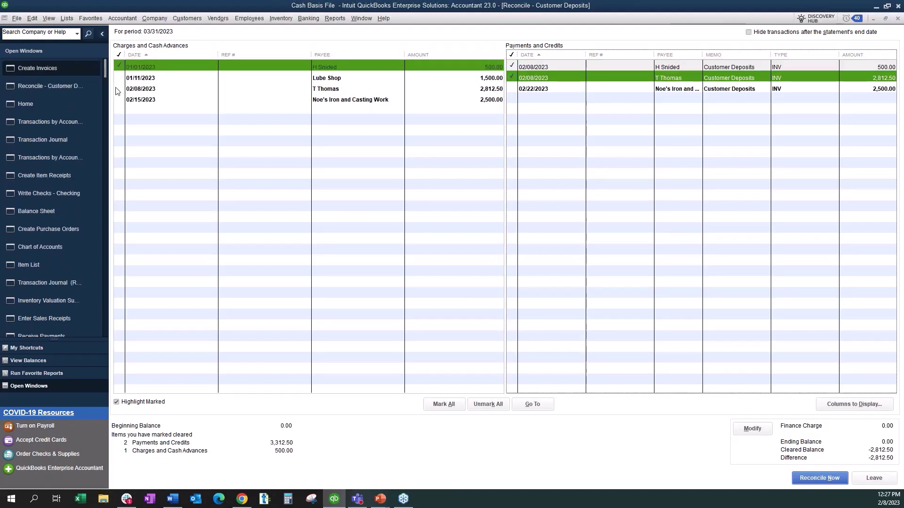
click(513, 89)
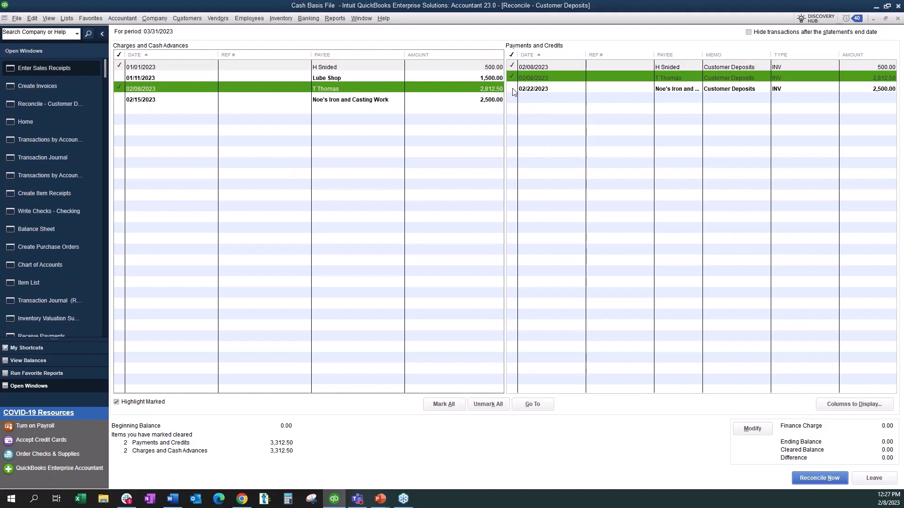
click(119, 99)
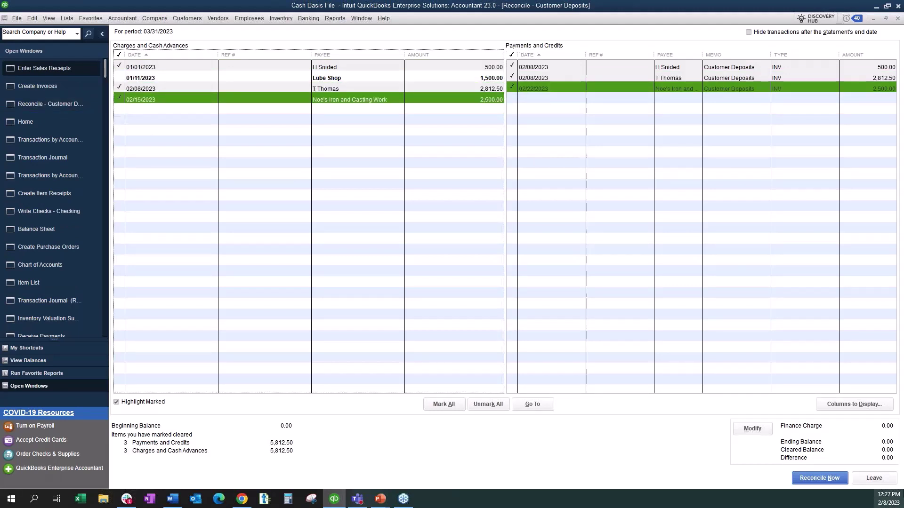
click(804, 479)
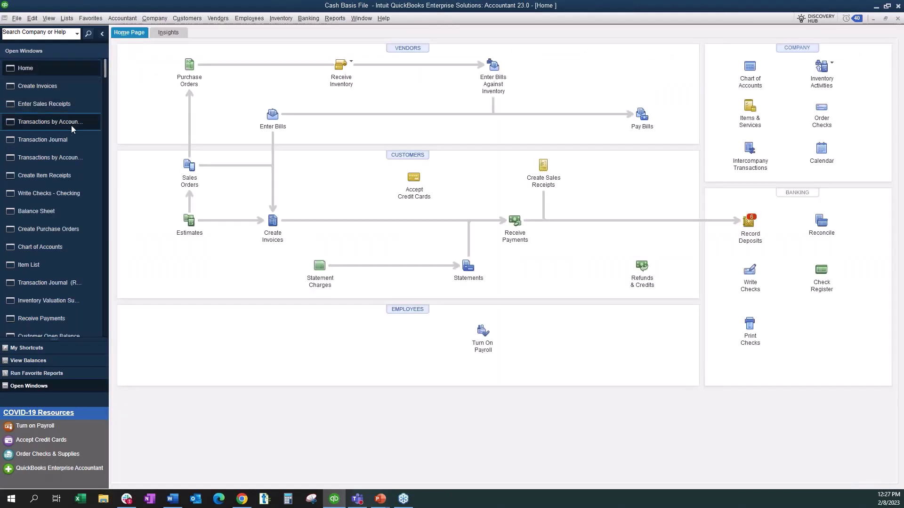
Filter the Customer Deposits Transactions by Account report to uncleared transactions by setting the Cleared filter to No.
click(72, 126)
key(Escape)
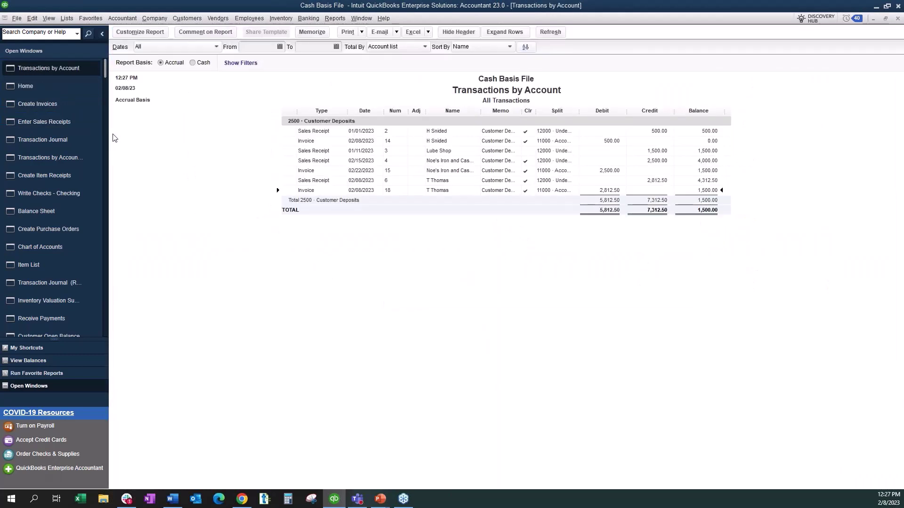
click(155, 33)
click(303, 78)
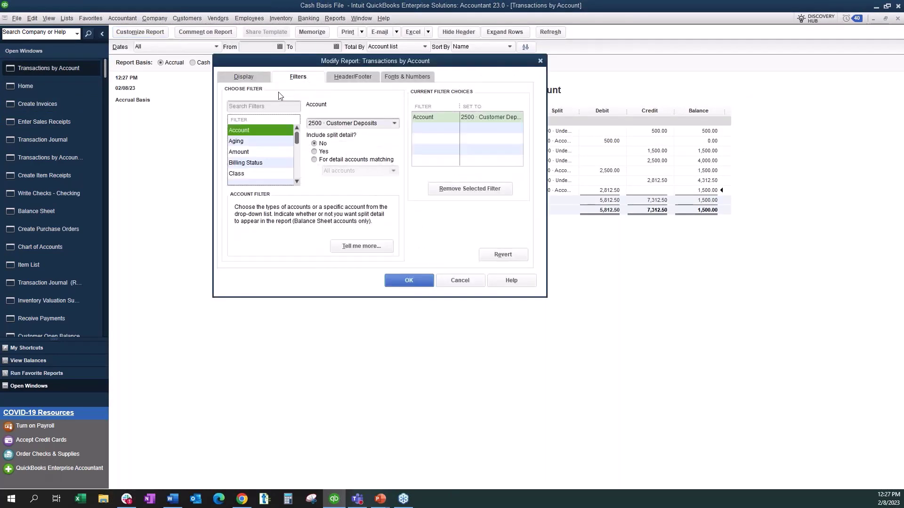
text(cl)
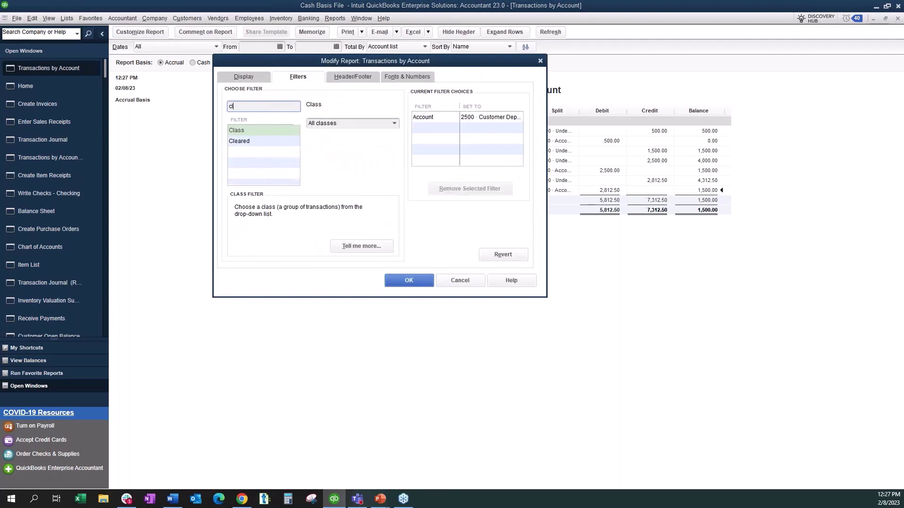
click(261, 141)
click(319, 135)
click(407, 281)
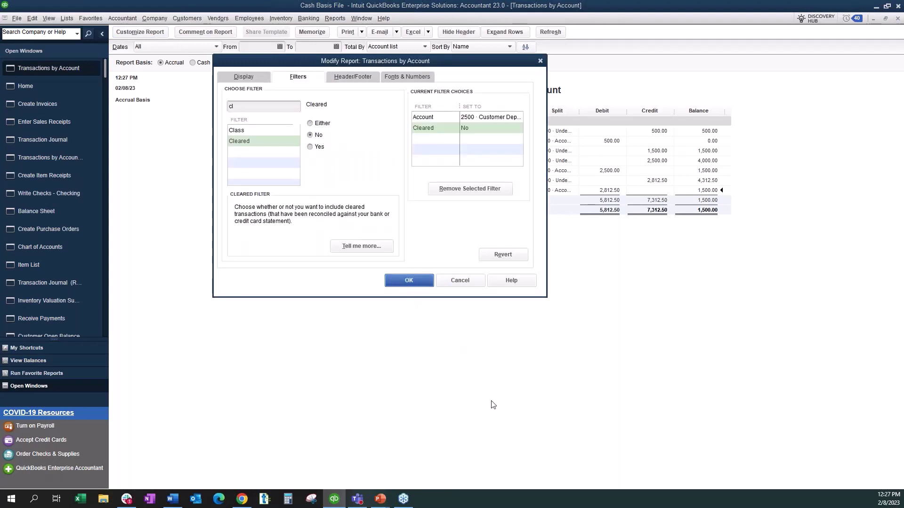